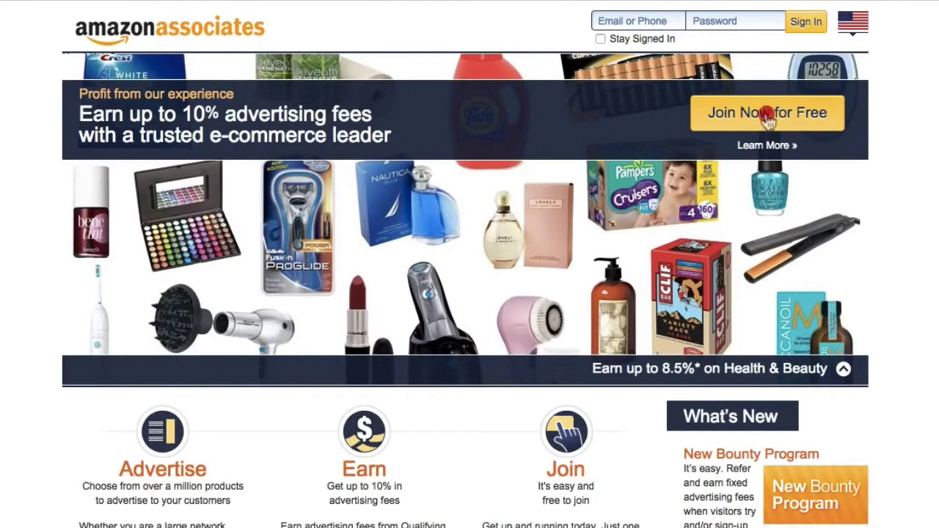
Start the Associates signup with the home page's Join Now for Free button.
click(766, 118)
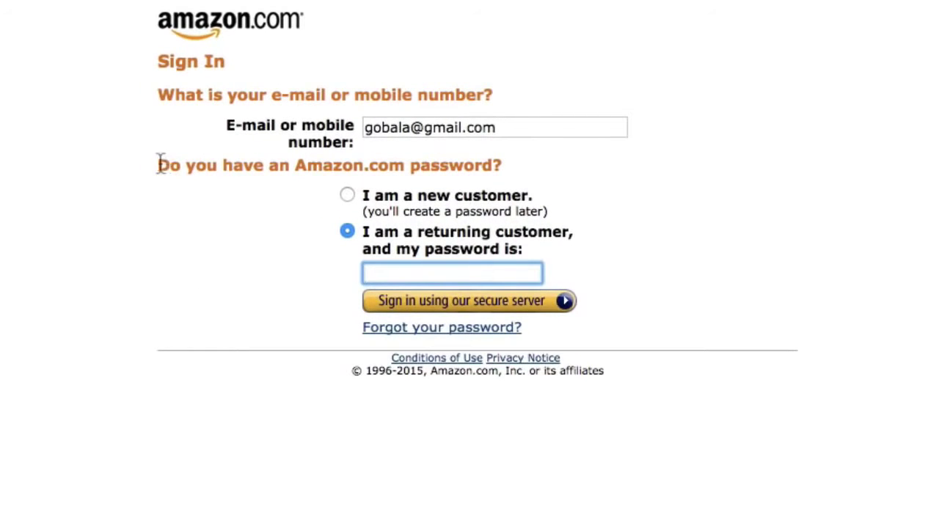
Highlight the password question and the prefilled e-mail address on the sign-in page.
drag(159, 163, 496, 167)
click(585, 184)
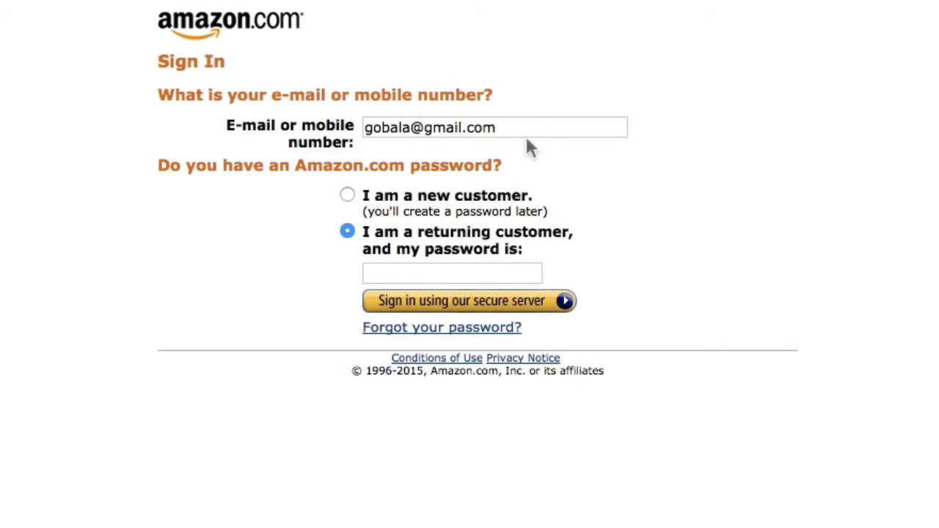
drag(516, 127, 364, 129)
click(276, 283)
Insert a period into the e-mail address and continue as a new customer.
click(383, 129)
text(.)
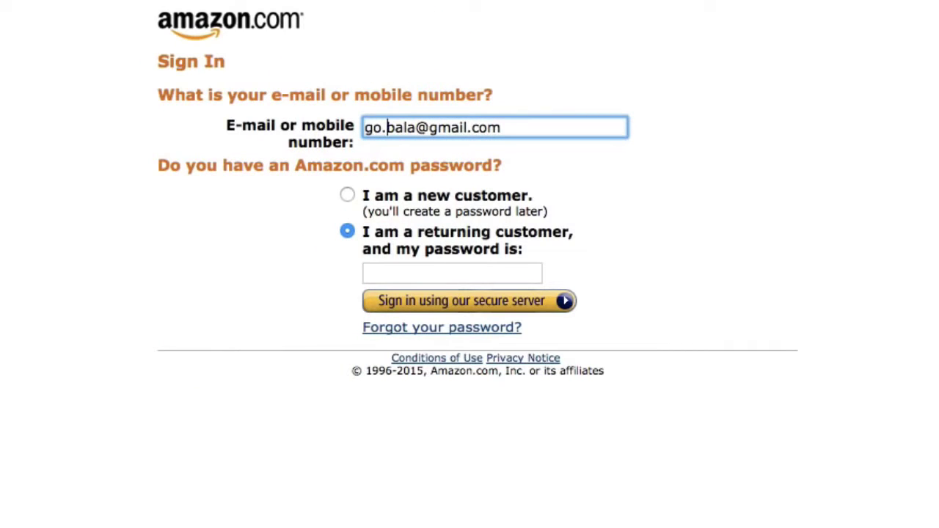
click(348, 194)
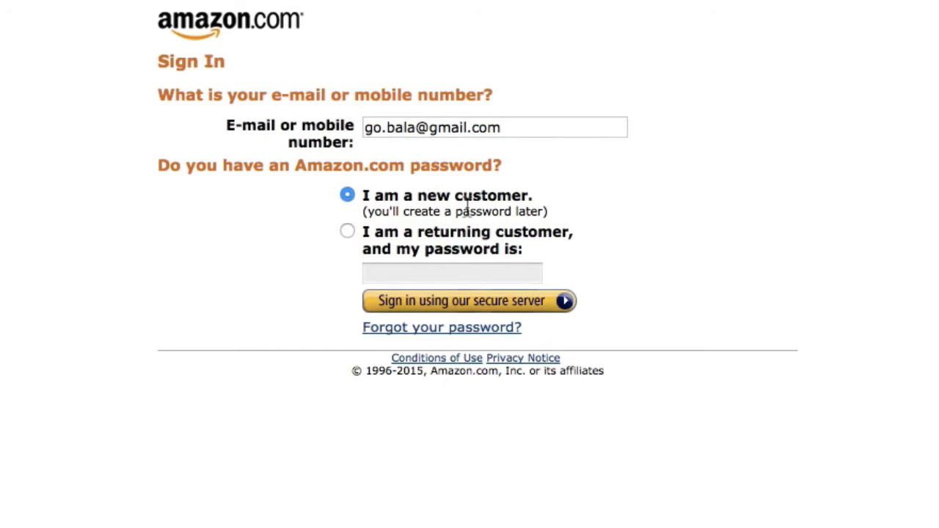
click(440, 312)
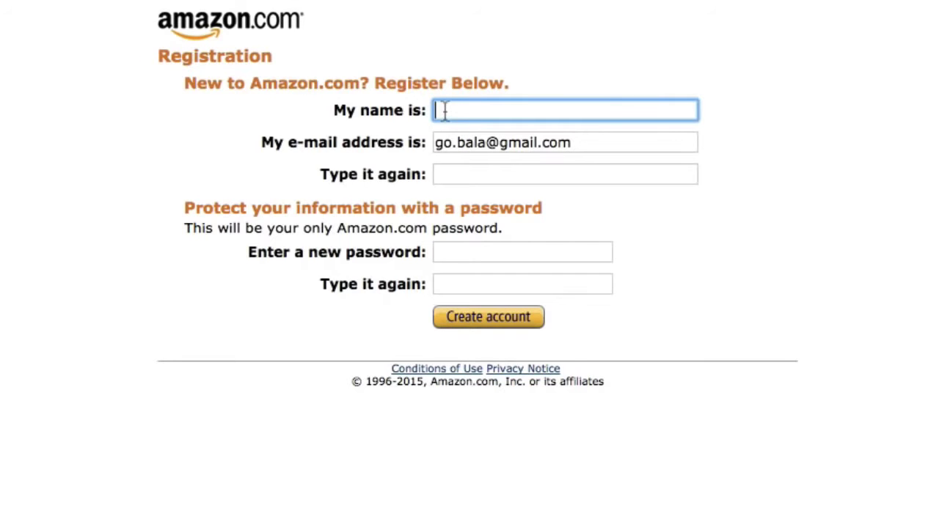
Enter the person's full name and fill in the e-mail confirmation field.
key(Tab)
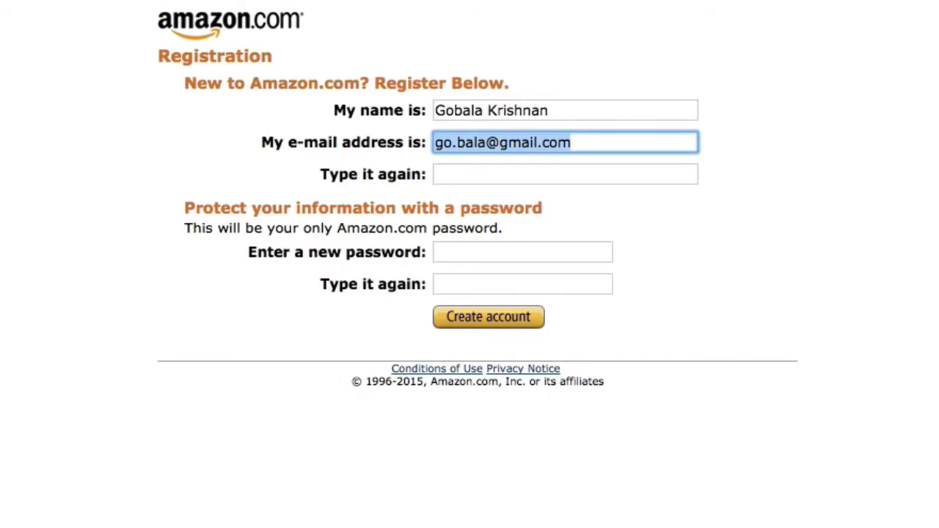
click(564, 174)
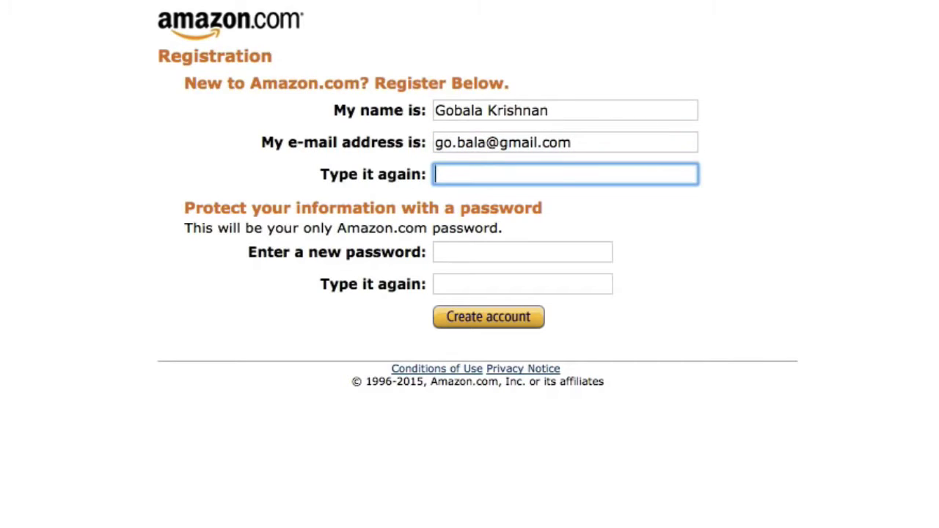
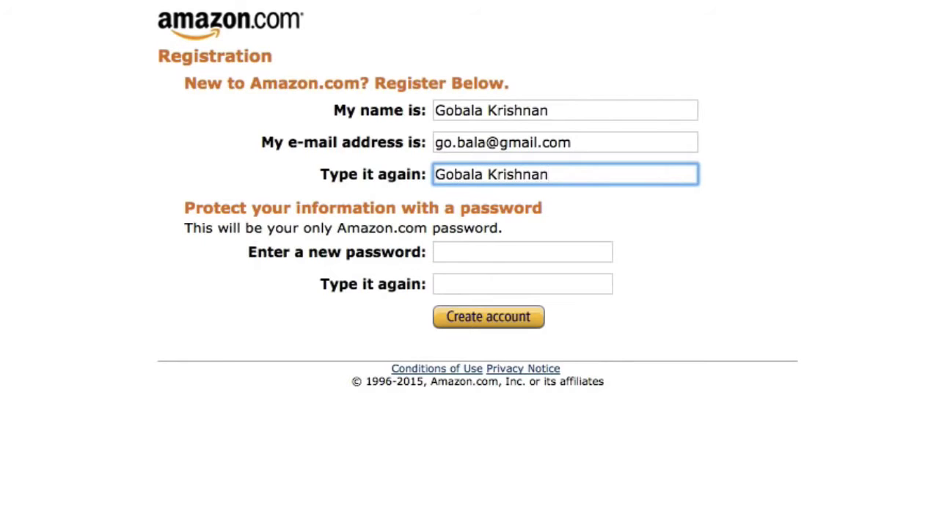
Enter and confirm a password, submit the registration, and highlight the e-mail mismatch error.
click(522, 251)
text(•••••••)
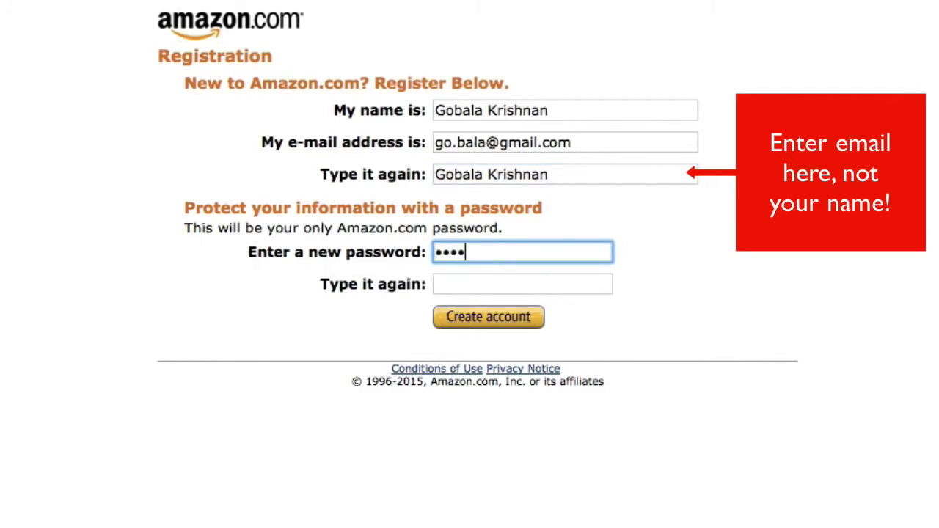
click(522, 283)
text(•)
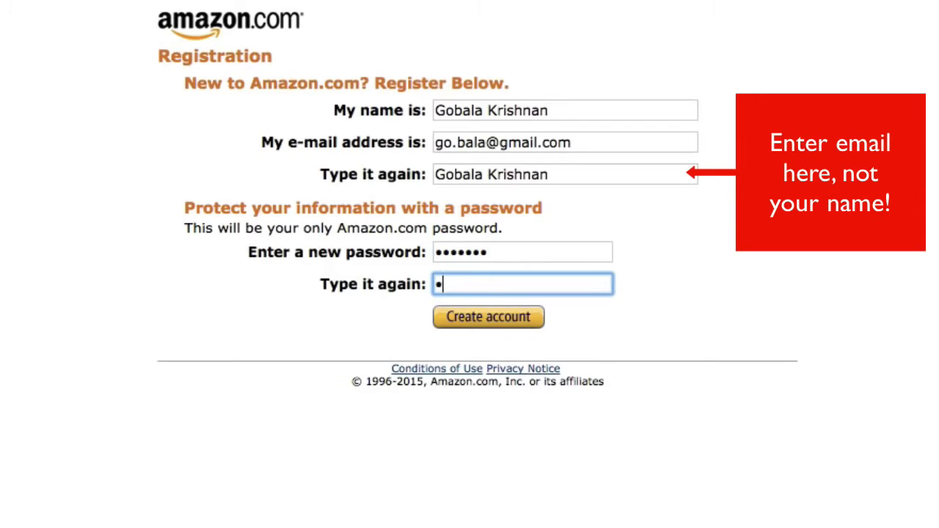
text(••••••)
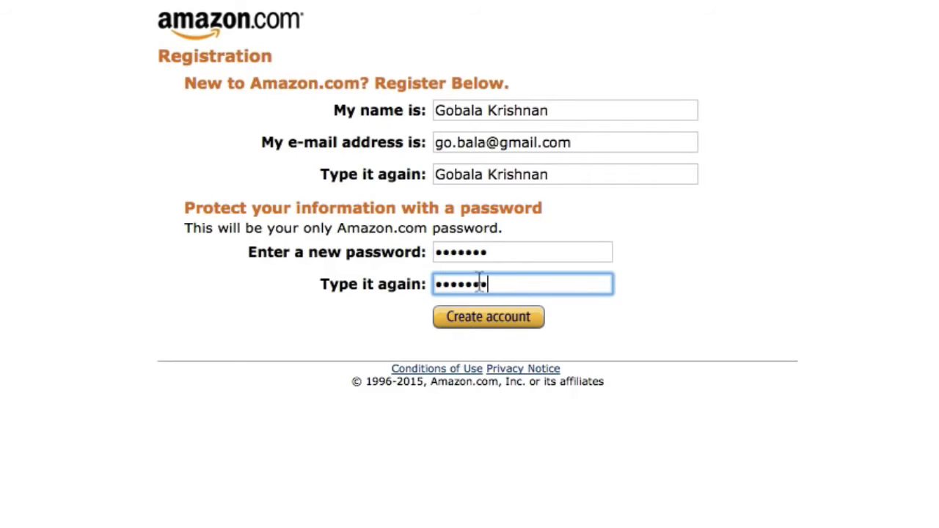
click(477, 320)
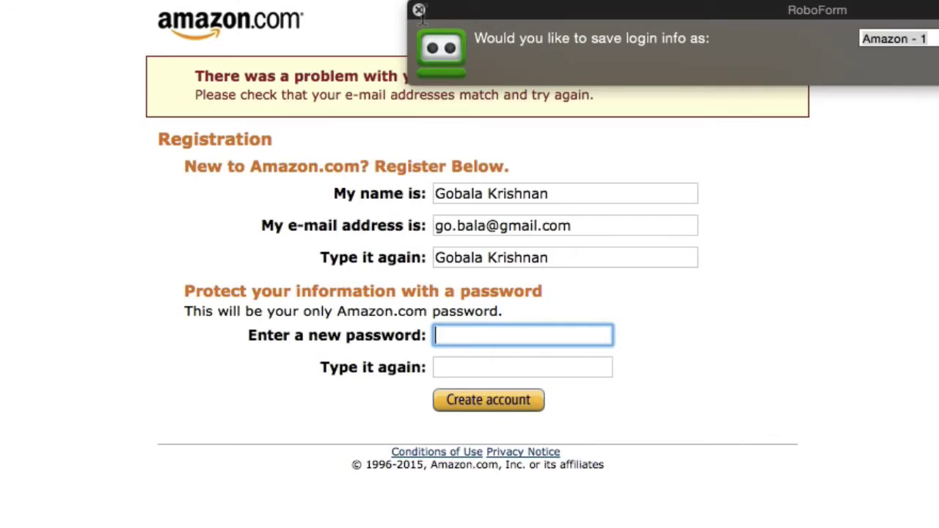
click(419, 10)
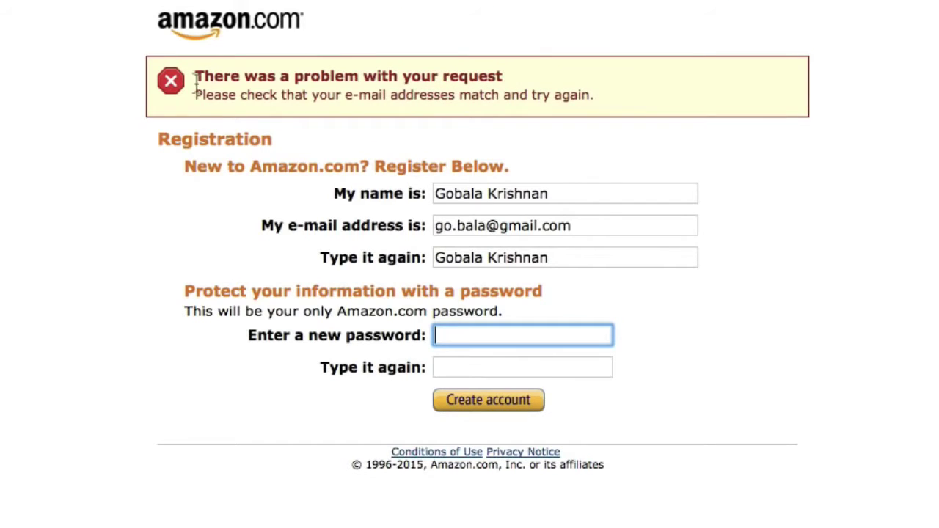
drag(195, 95, 591, 96)
click(593, 96)
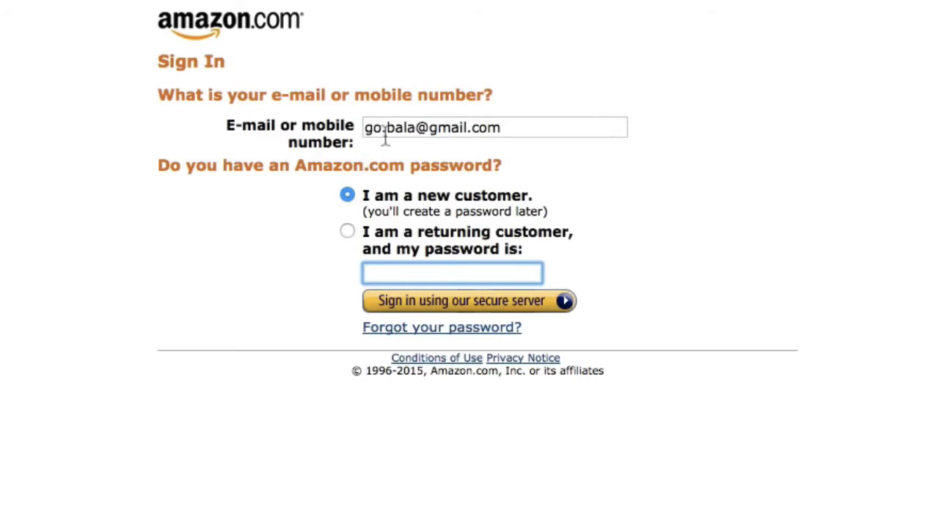
Remove the period from the e-mail and sign in as a returning customer.
click(384, 128)
key(BackSpace)
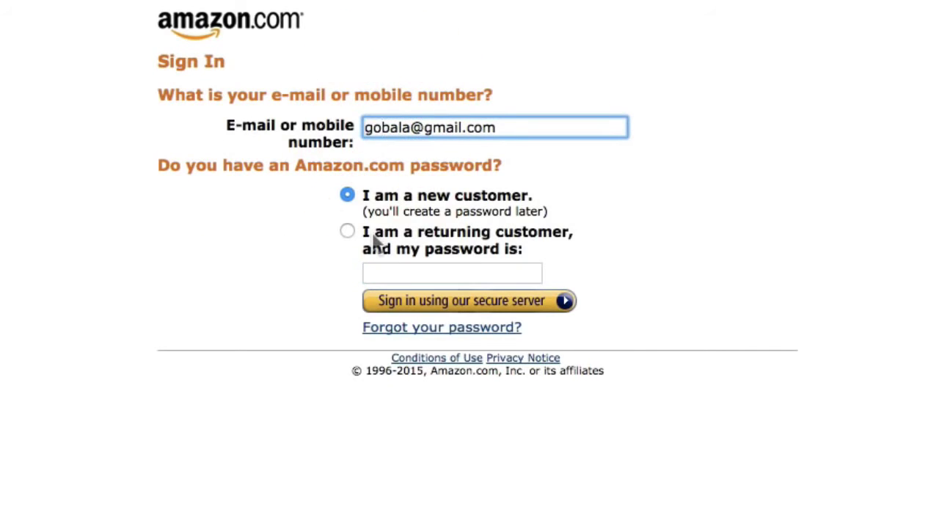
click(347, 232)
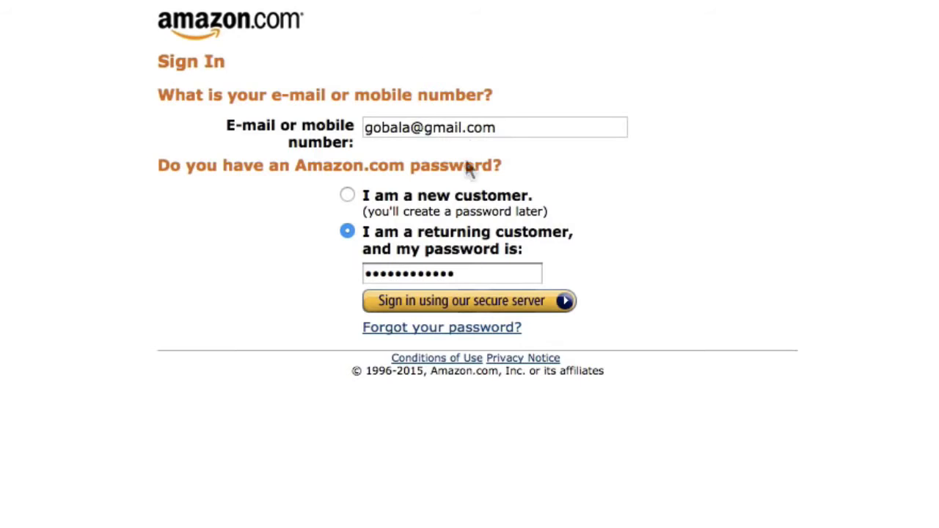
click(425, 308)
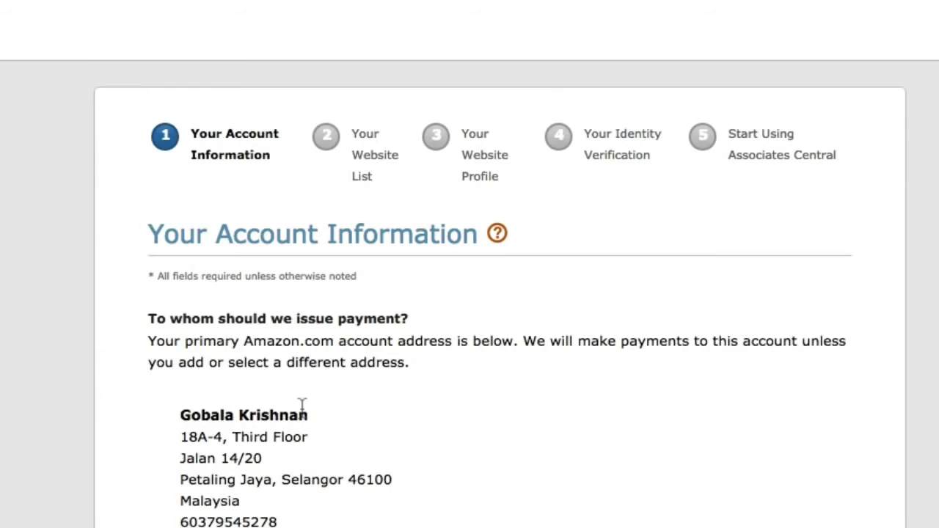
Review the account information, keeping the listed payee as payee and main contact.
scroll(301, 405, down, 2)
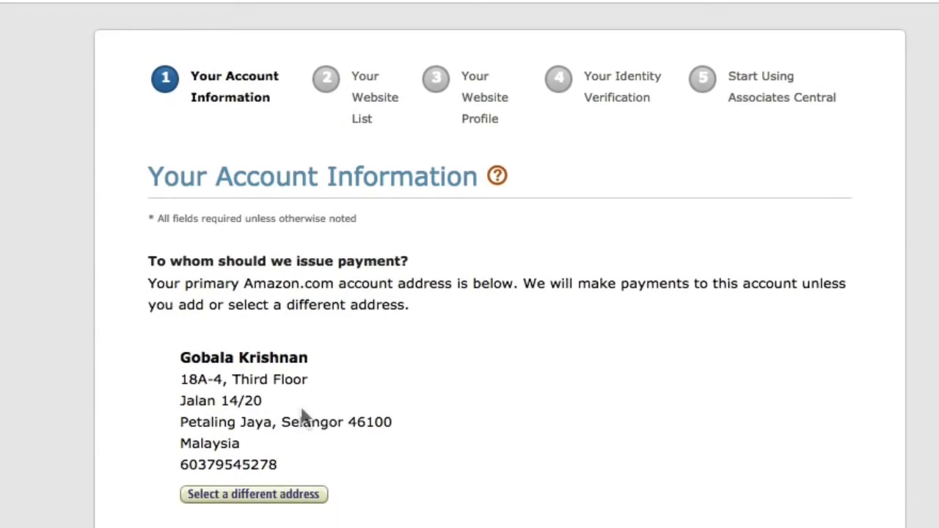
scroll(304, 417, down, 1)
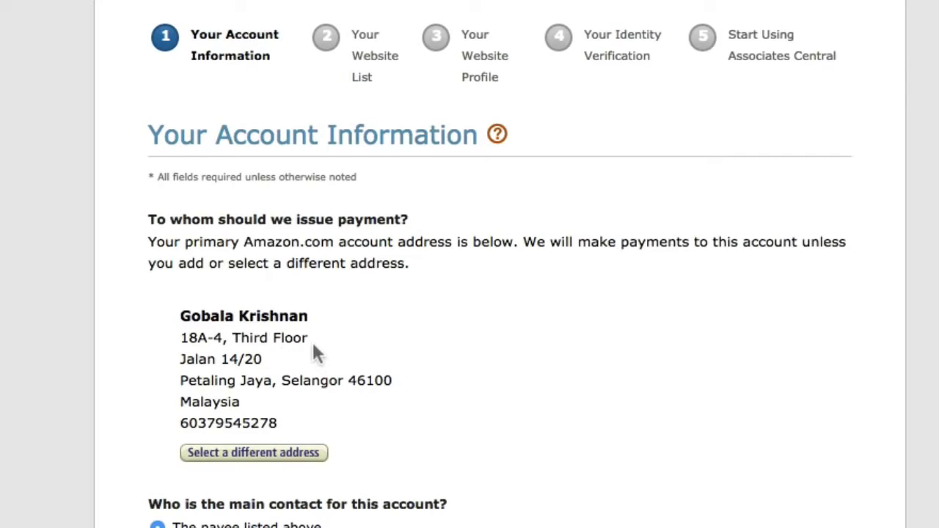
scroll(314, 352, down, 5)
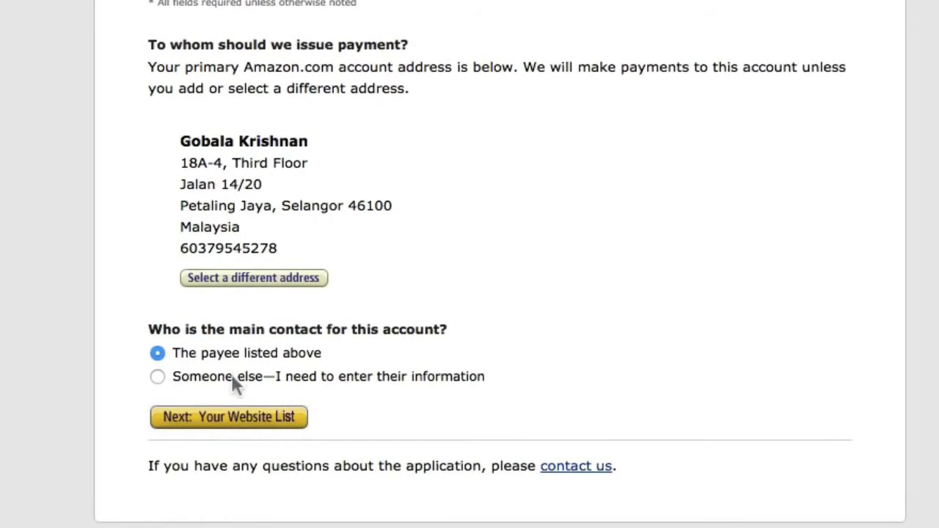
click(220, 425)
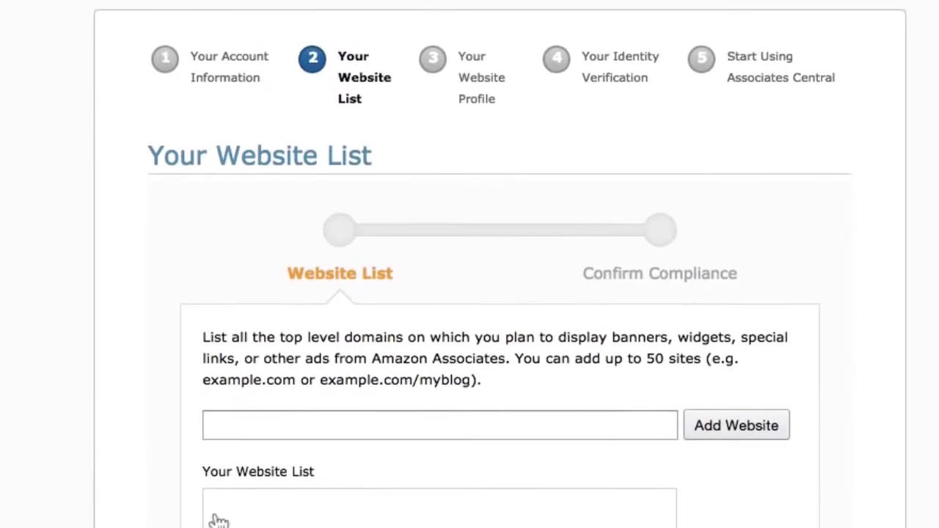
scroll(94, 433, down, 5)
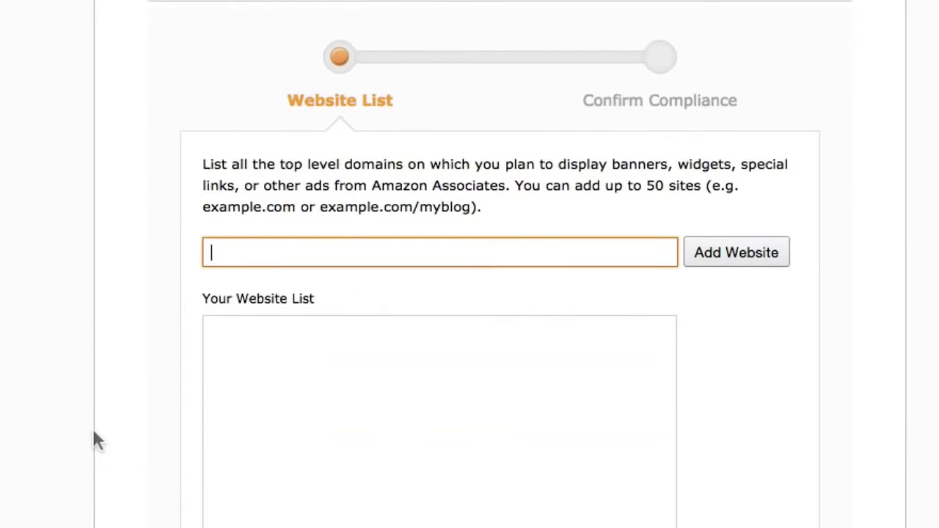
scroll(94, 432, down, 2)
scroll(94, 433, up, 3)
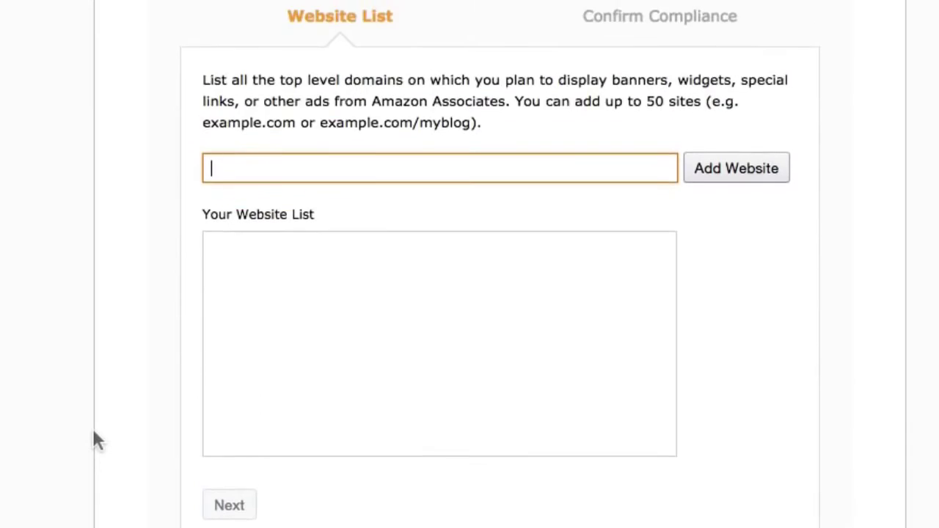
scroll(94, 434, up, 1)
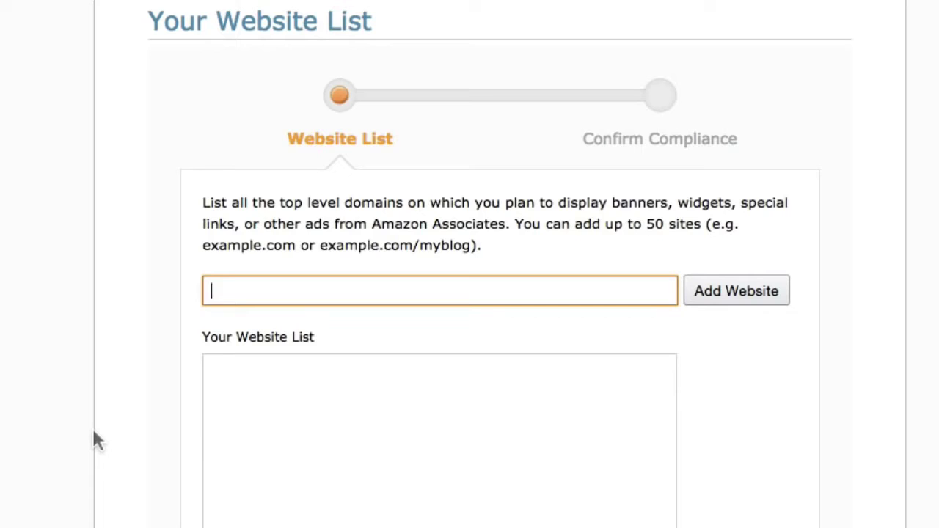
text(http://ww)
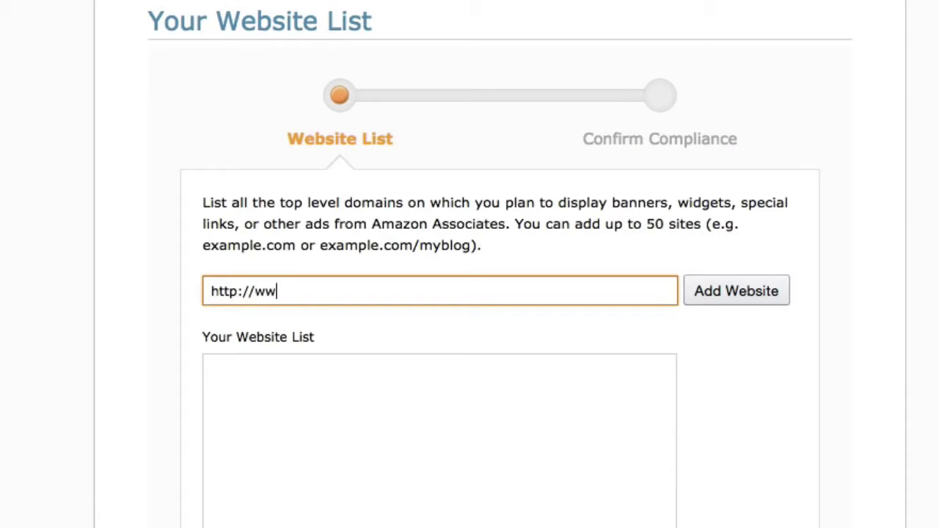
text(w.kreydle.com)
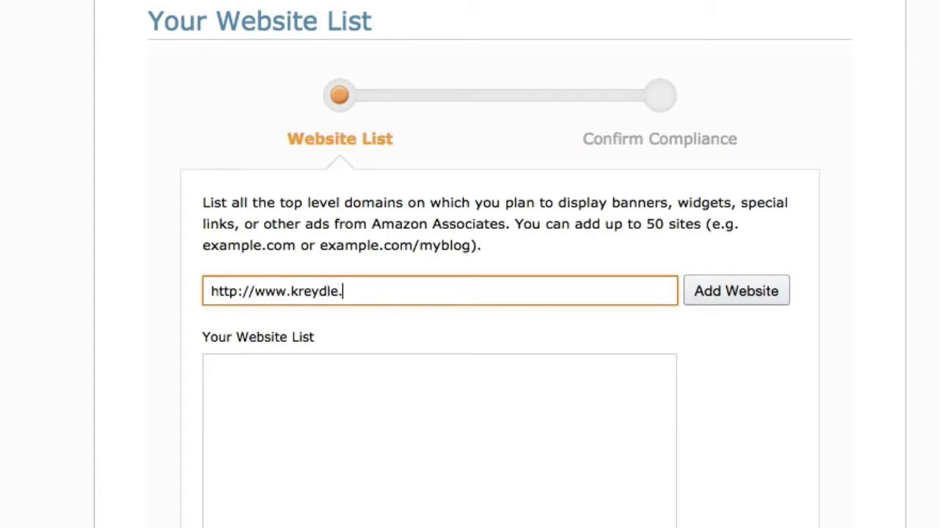
click(709, 291)
click(297, 291)
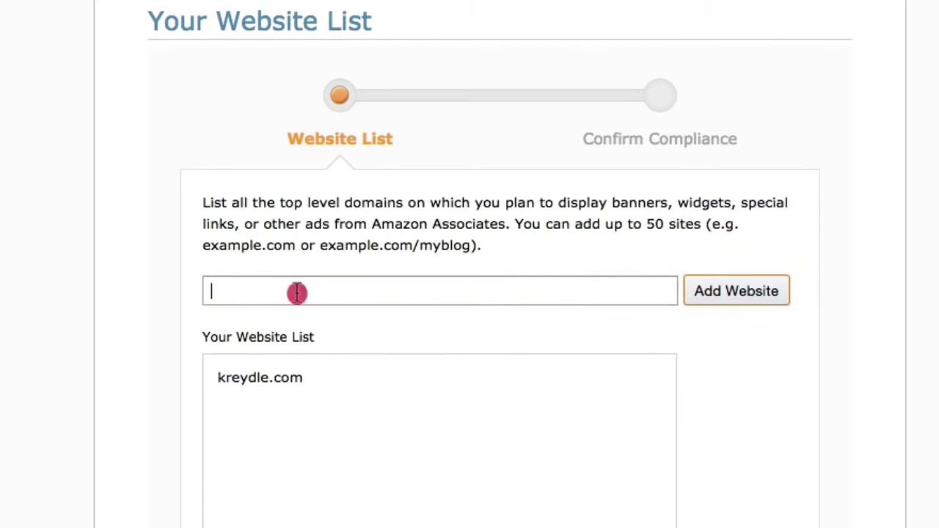
text(http://)
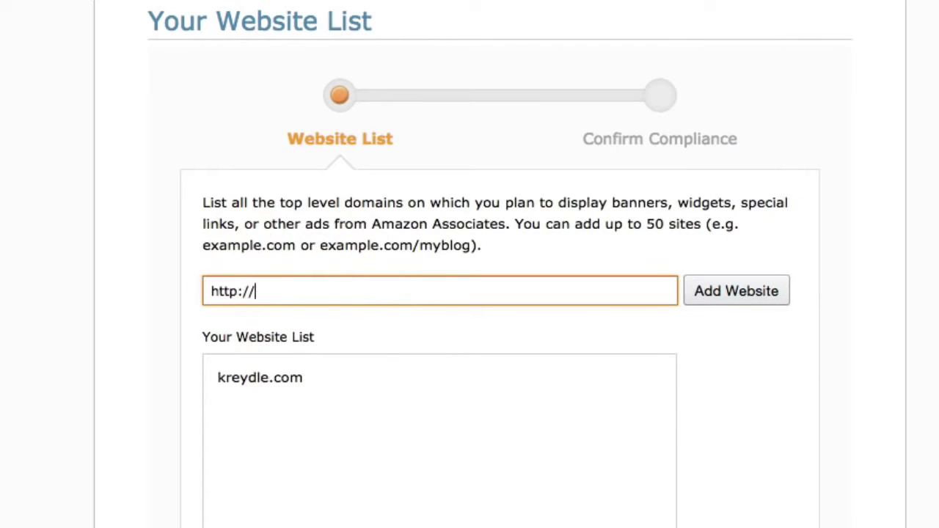
text(iphone.nichep)
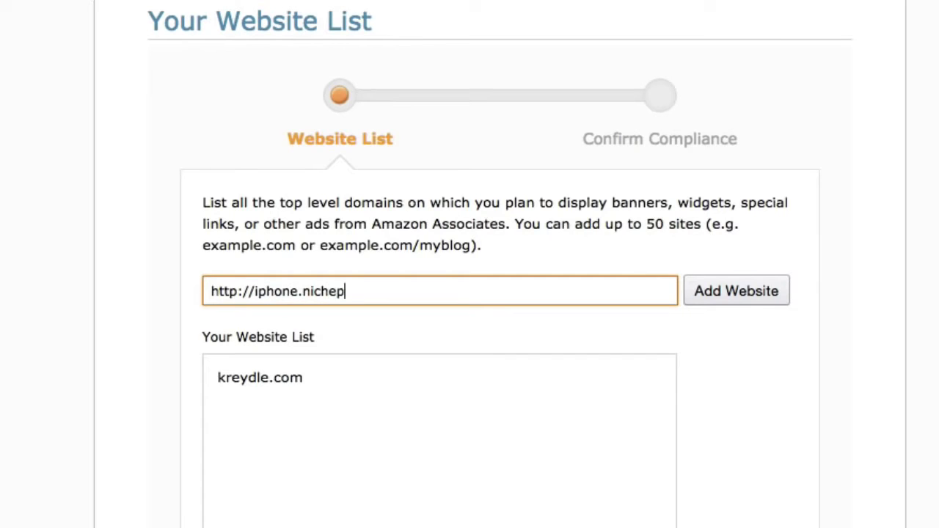
text(od.com)
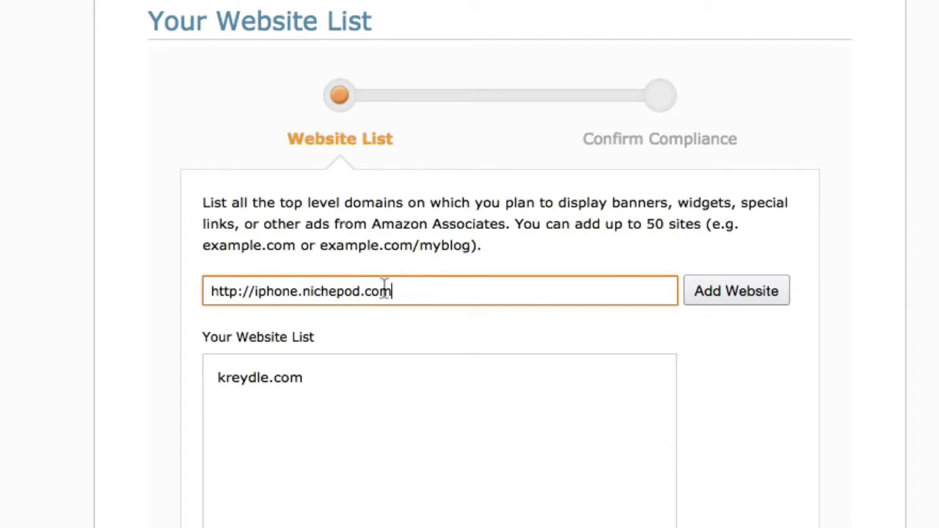
click(722, 291)
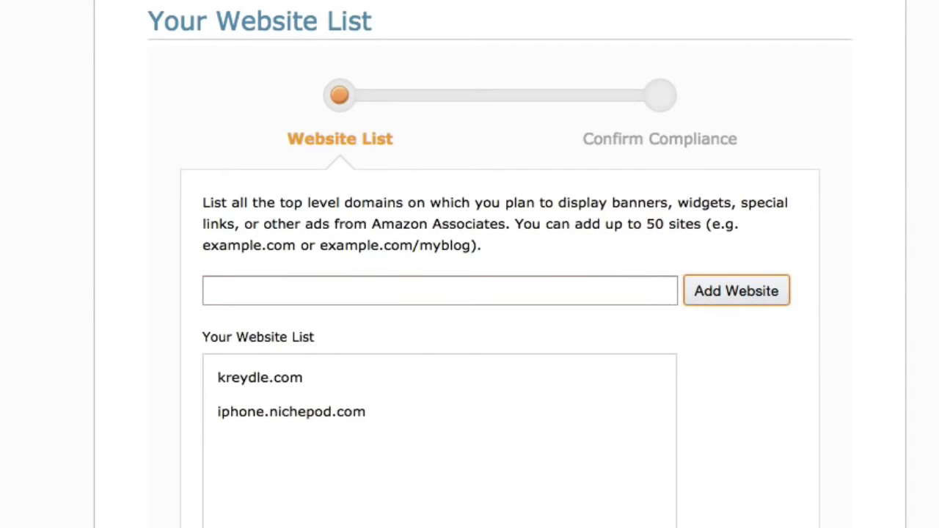
scroll(84, 492, down, 3)
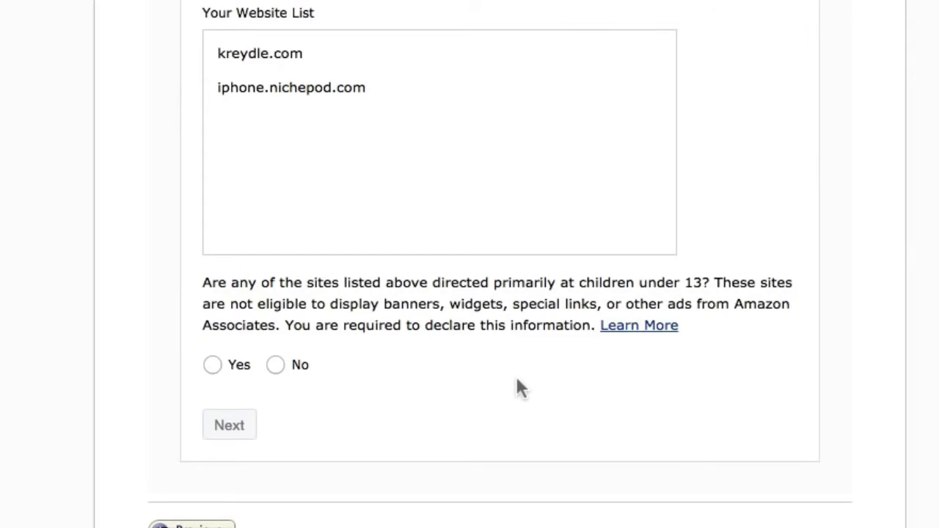
click(275, 365)
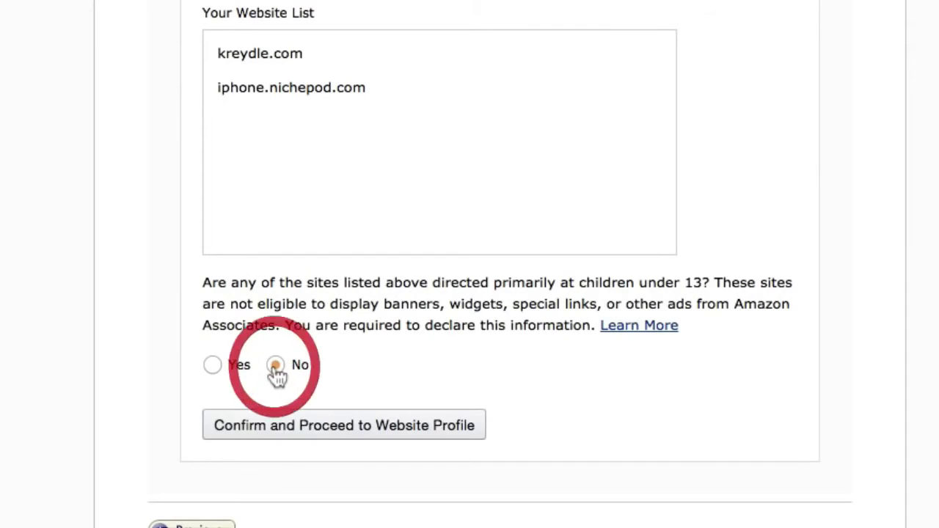
click(283, 425)
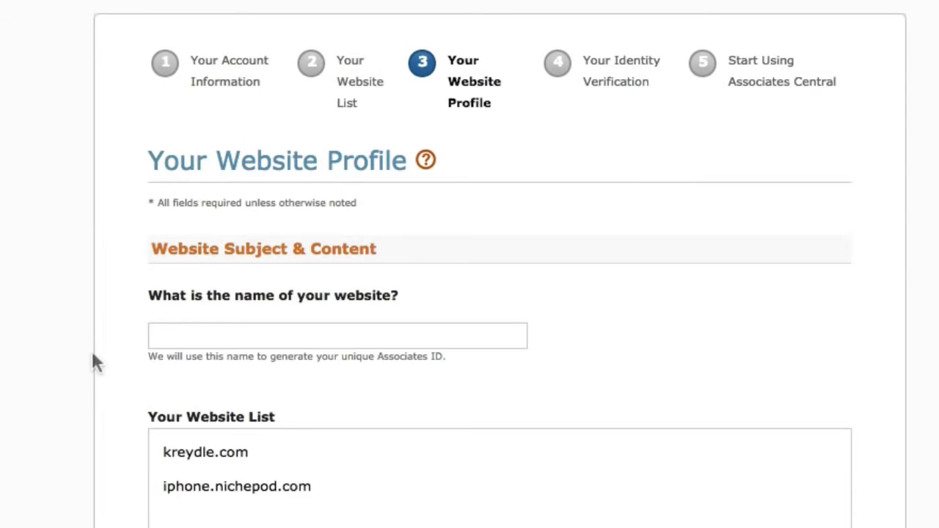
Enter the website name, replacing the placeholder 'Test Name' with 'Kreydle'.
scroll(92, 363, down, 2)
scroll(92, 366, down, 2)
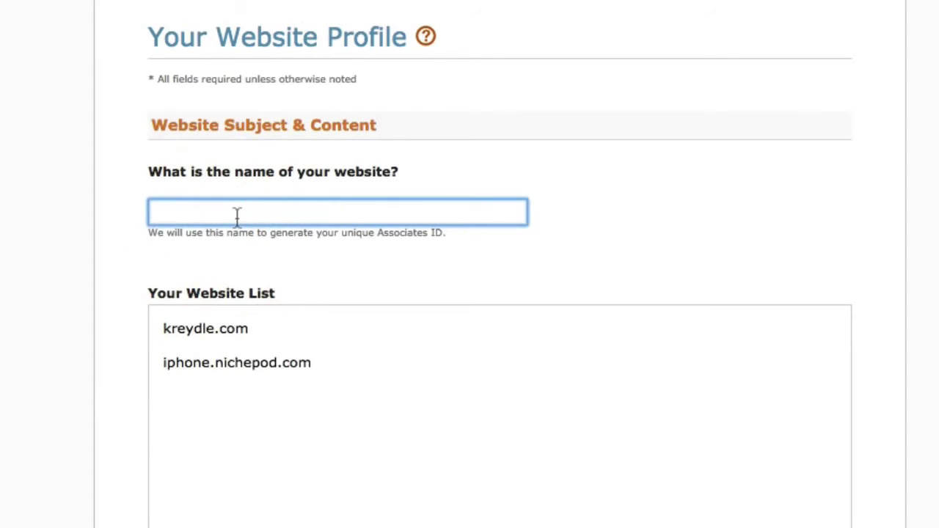
text(Test Name)
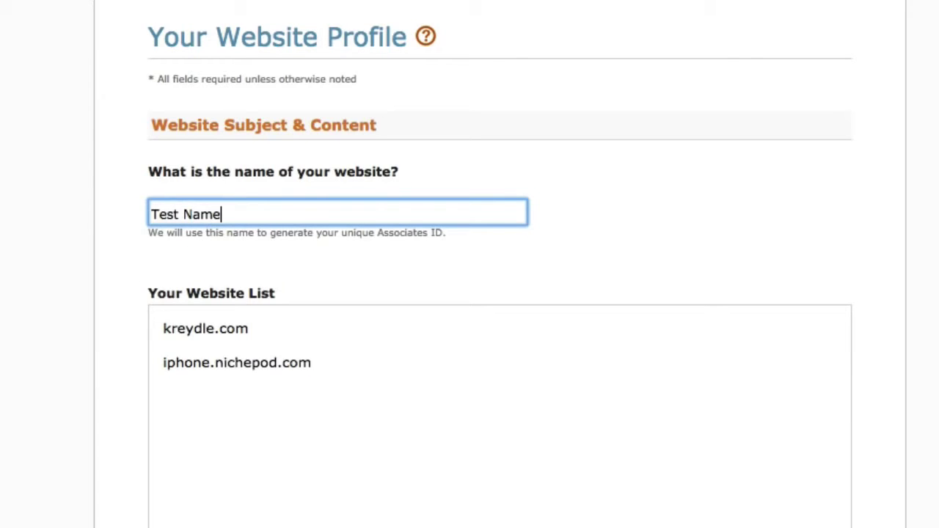
click(17, 248)
scroll(16, 248, down, 2)
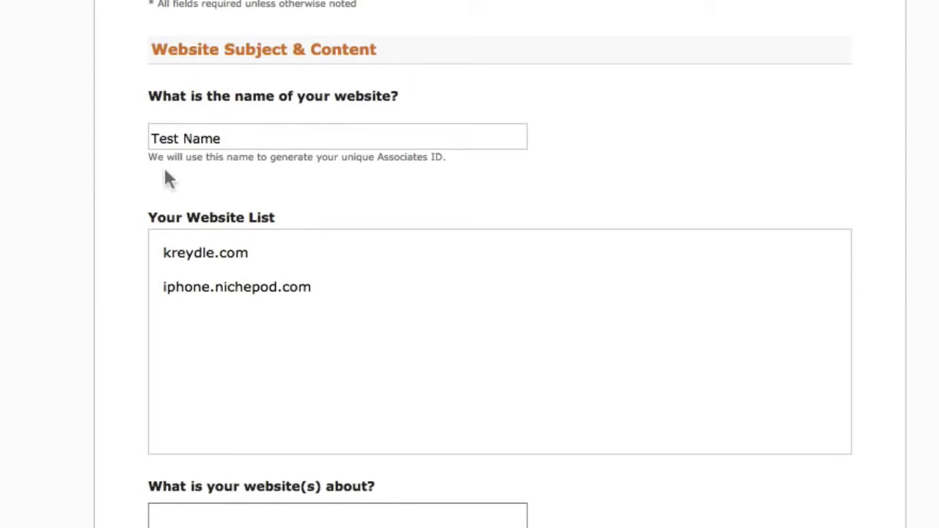
drag(150, 159, 441, 157)
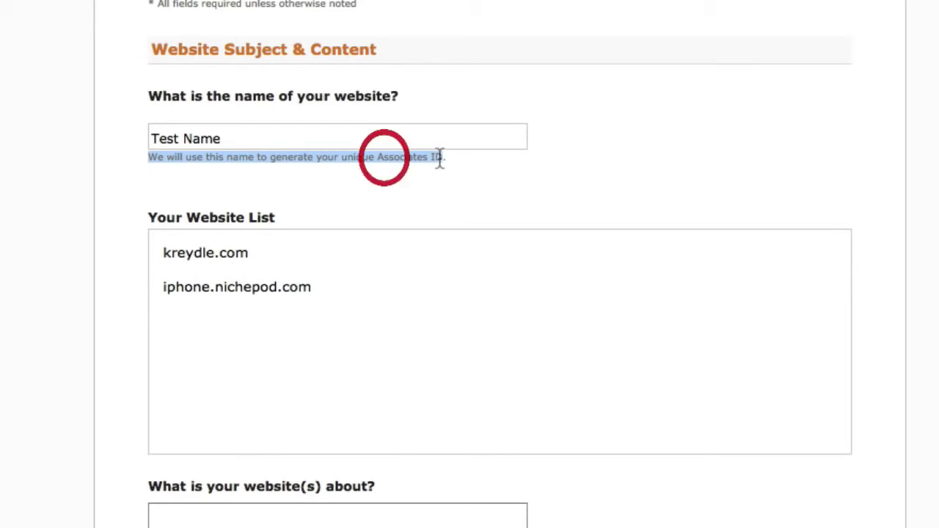
click(249, 138)
drag(239, 139, 139, 137)
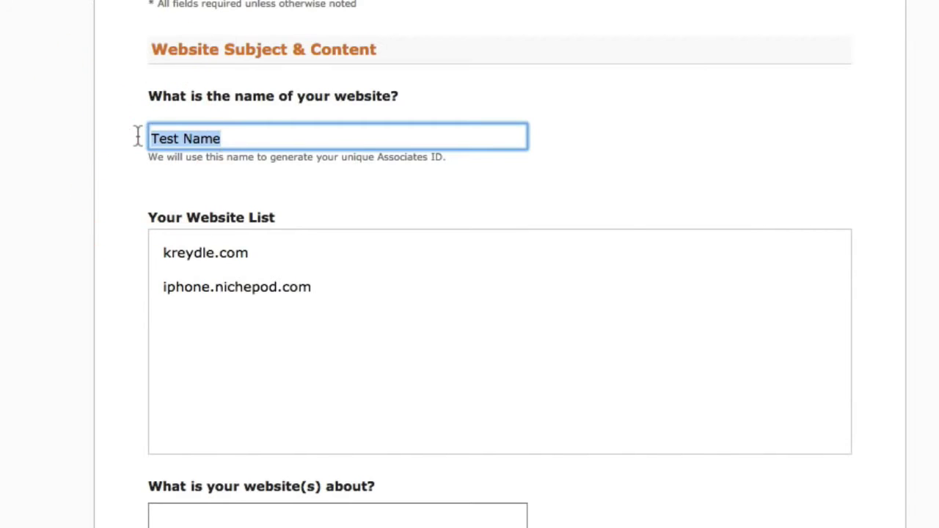
text(Kreydle)
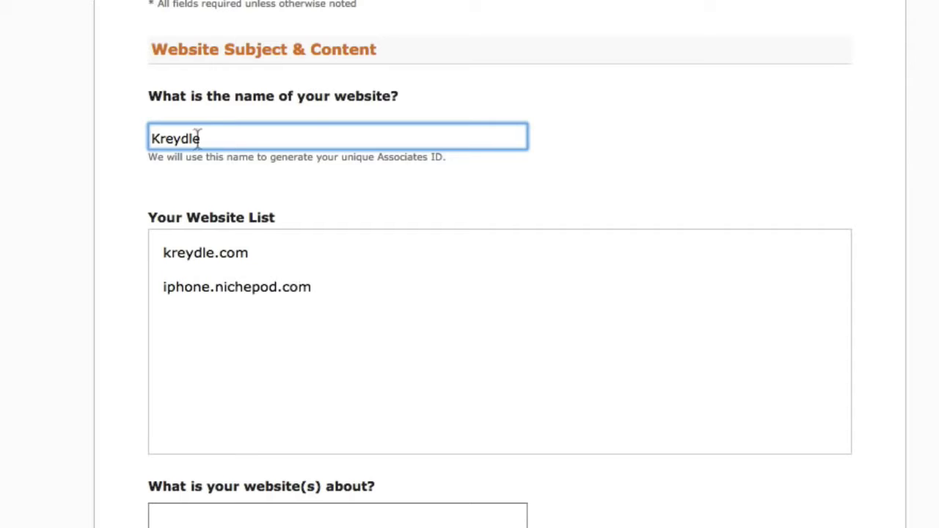
Describe the website as 'Some desciption here..'.
scroll(6, 462, down, 3)
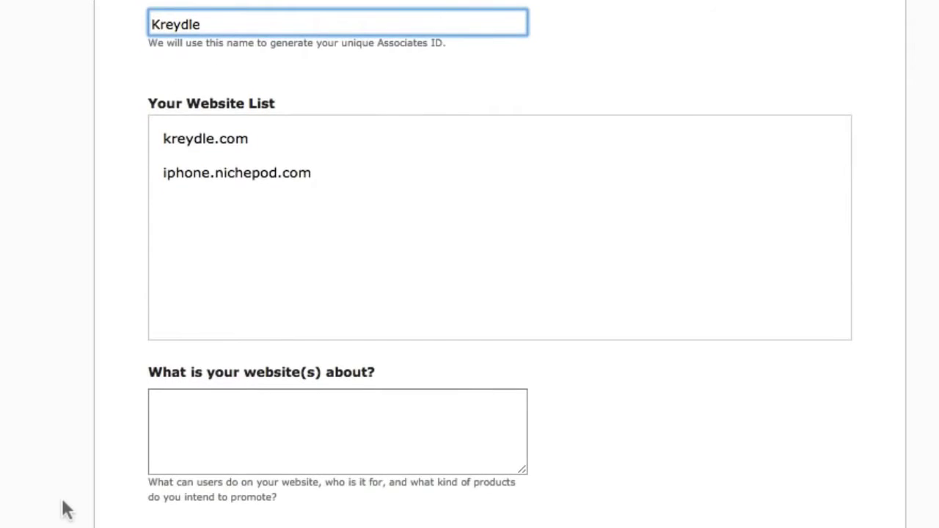
scroll(65, 506, down, 2)
click(223, 410)
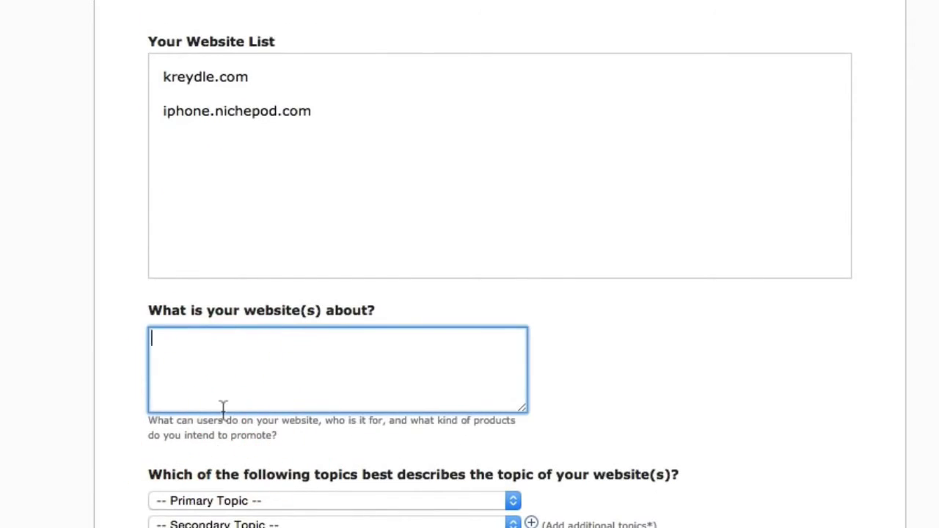
text(Some descipt)
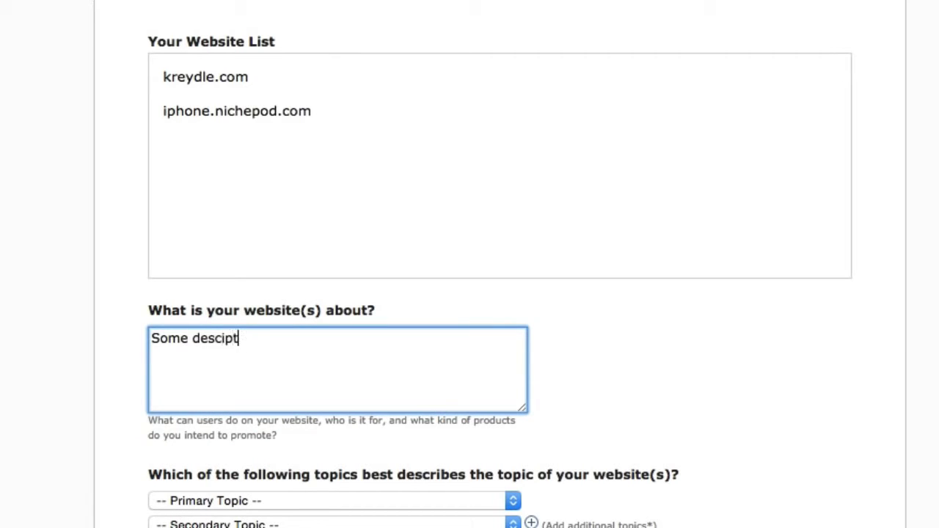
key(BackSpace)
text(tion here..)
Choose Business/Industrial as the website's primary topic.
scroll(93, 384, down, 4)
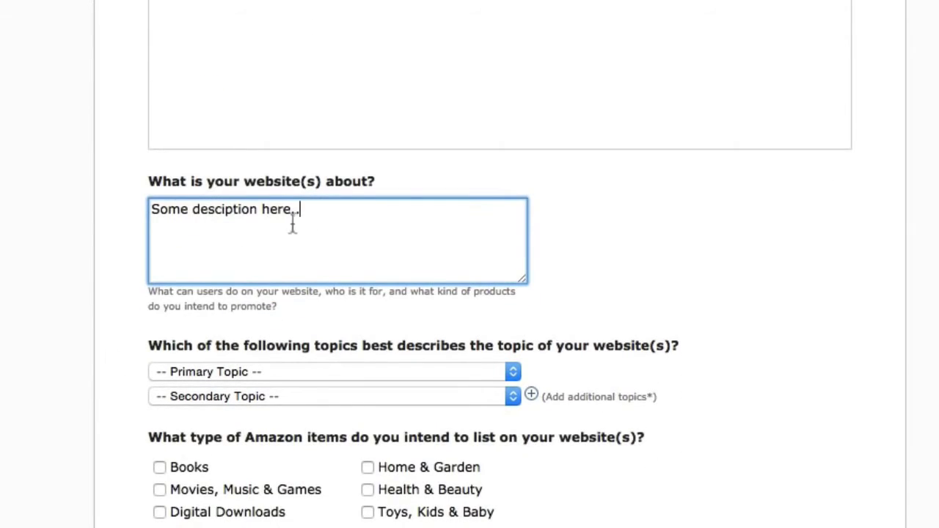
scroll(85, 315, down, 2)
scroll(86, 316, down, 2)
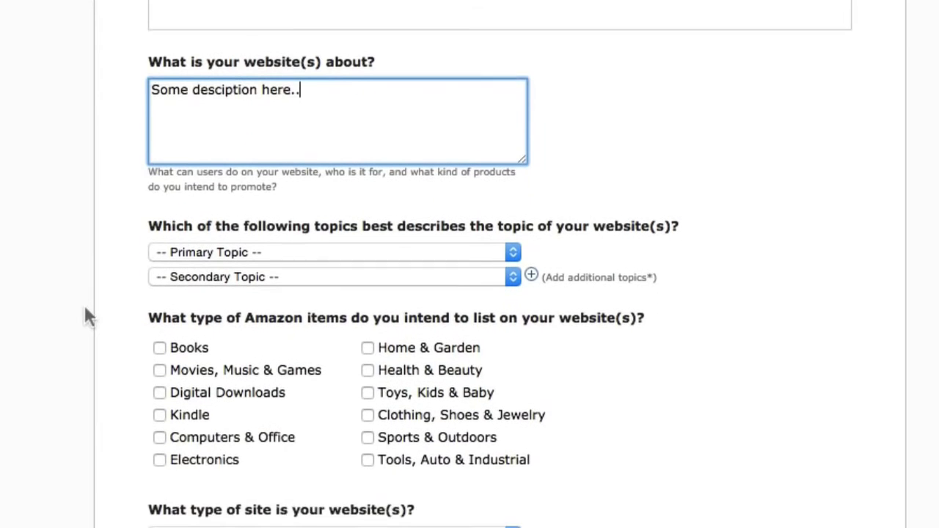
scroll(126, 215, down, 4)
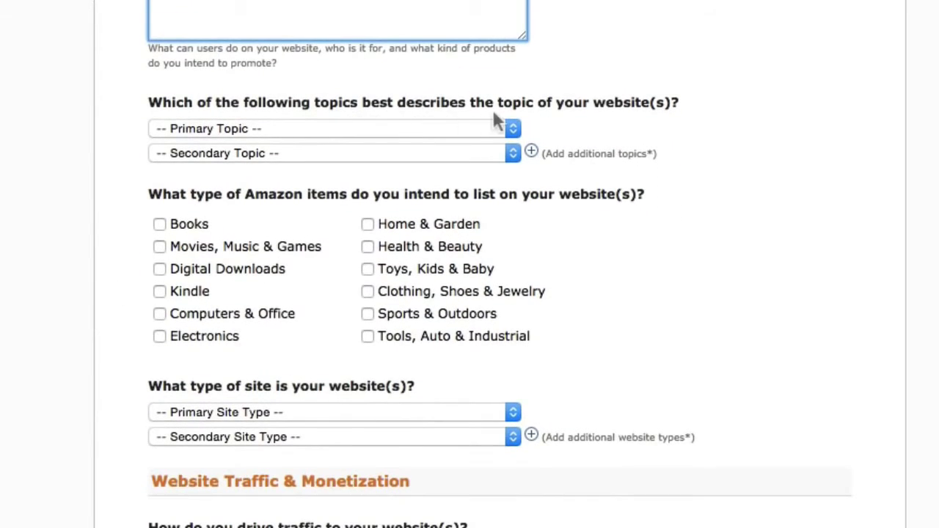
click(456, 131)
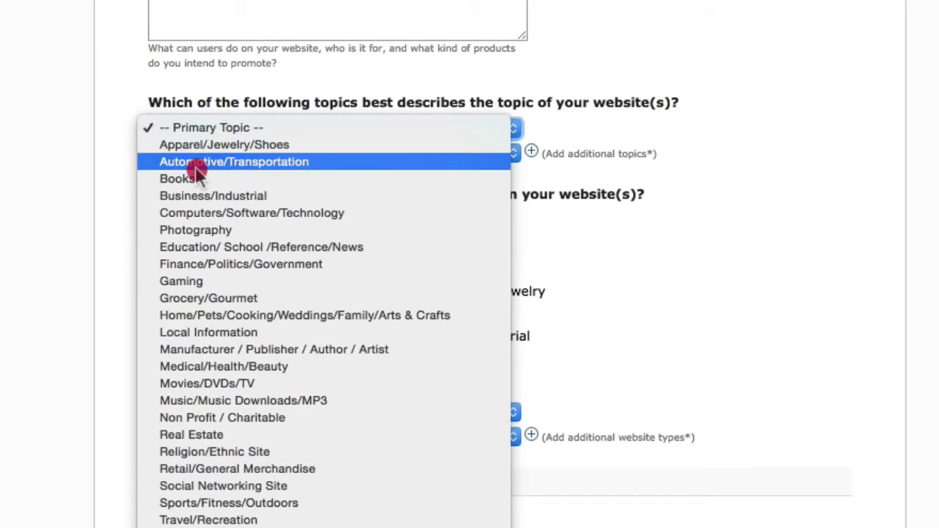
click(209, 334)
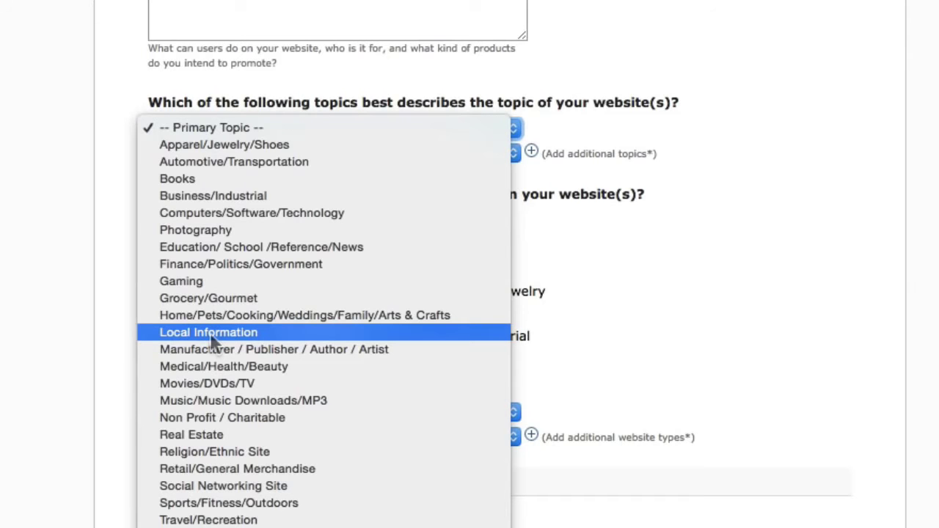
click(231, 196)
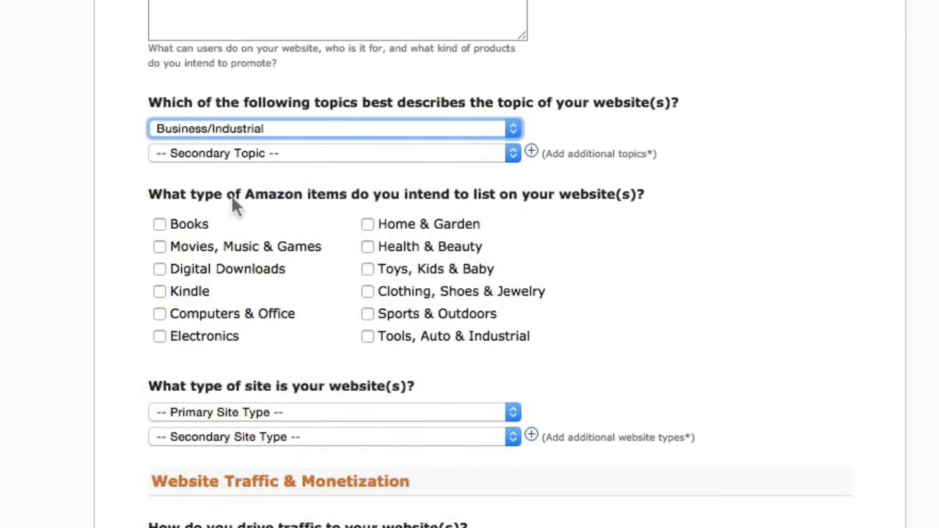
click(204, 129)
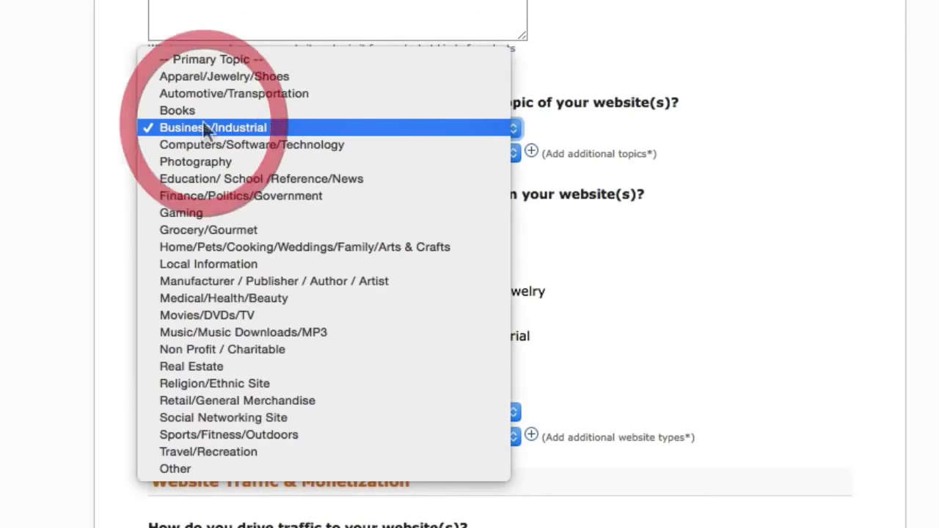
click(204, 127)
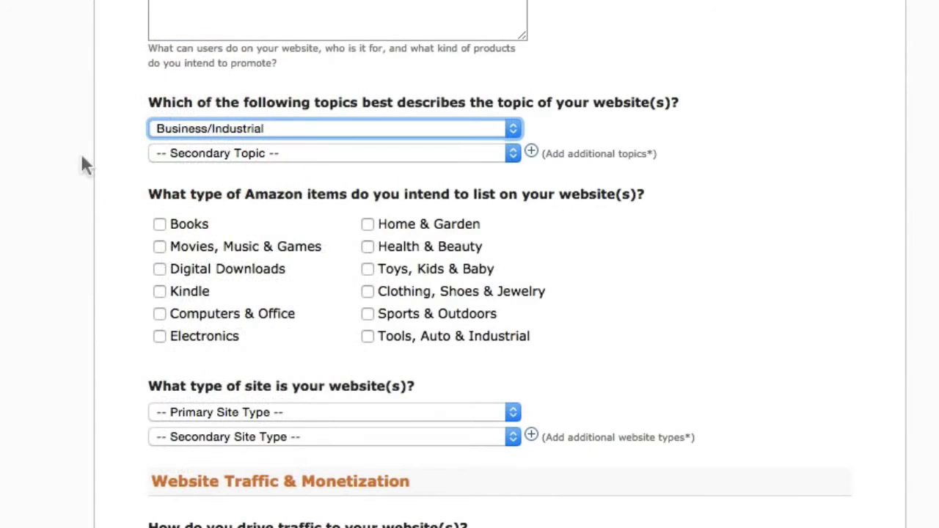
Choose Photography as the secondary topic.
click(164, 153)
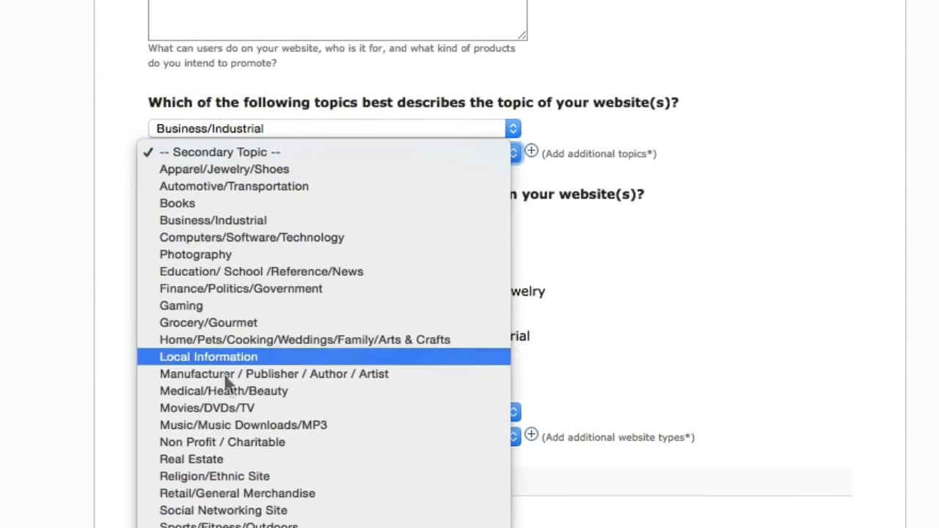
click(220, 257)
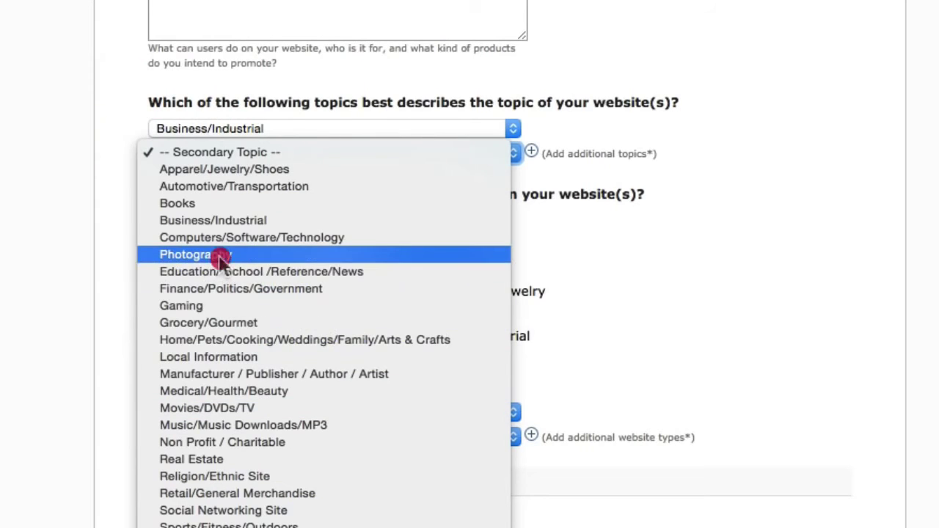
click(25, 201)
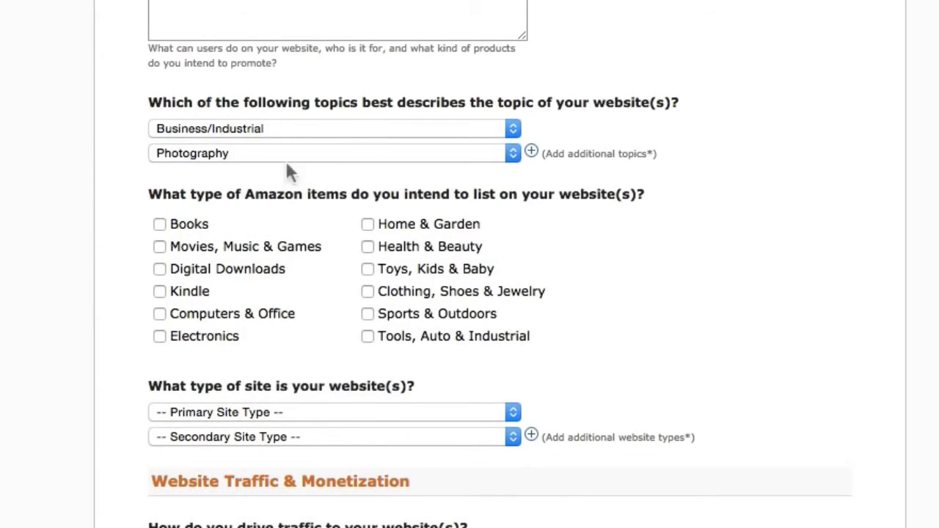
scroll(23, 275, down, 3)
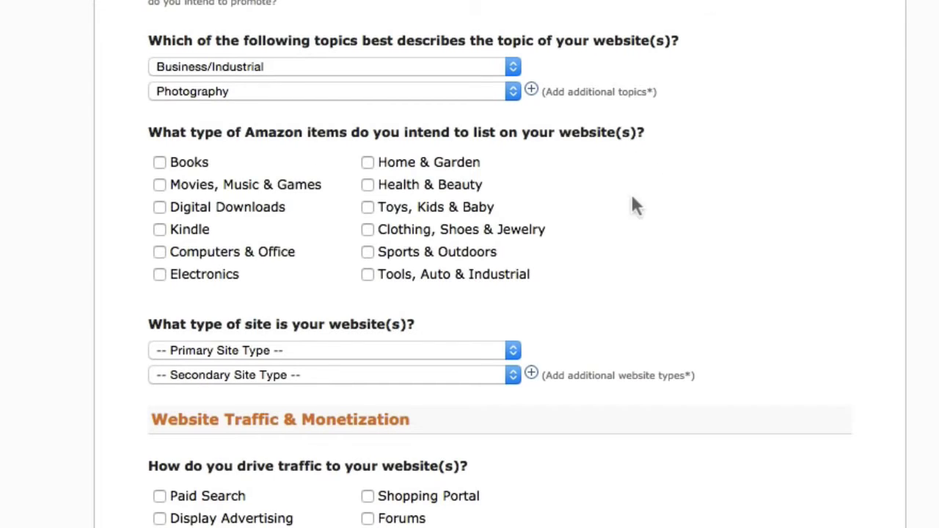
Mark Electronics, Digital Downloads and Computers & Office as item types to list.
scroll(645, 187, down, 1)
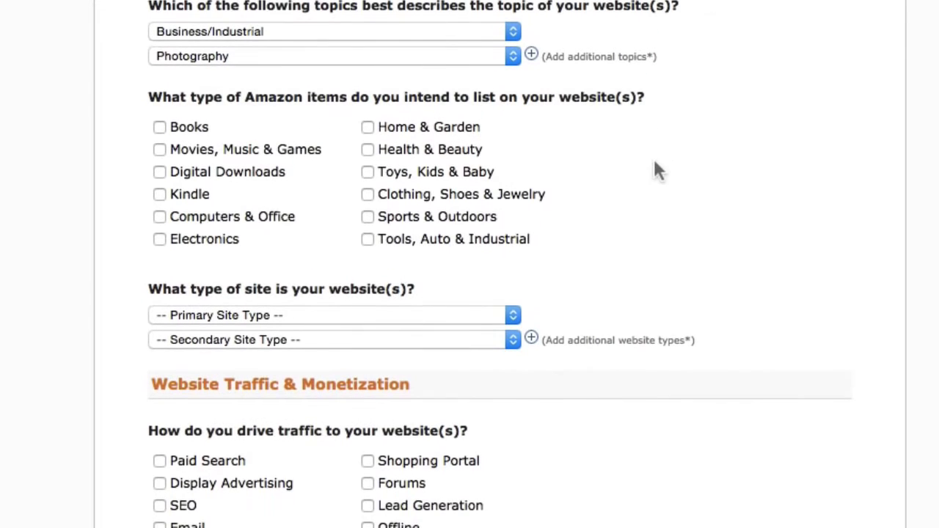
click(160, 241)
click(237, 173)
click(159, 216)
scroll(54, 267, down, 8)
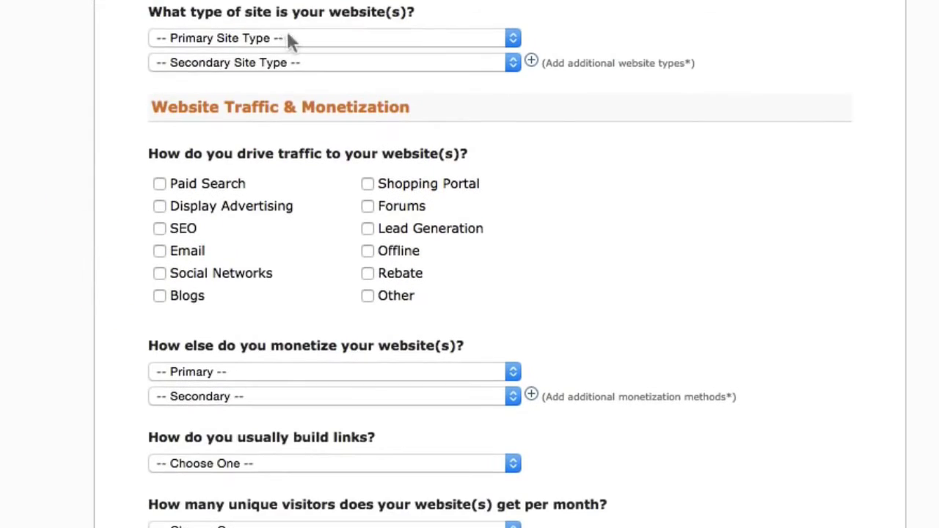
Set the site types to Content or Niche Website and Blog.
click(291, 41)
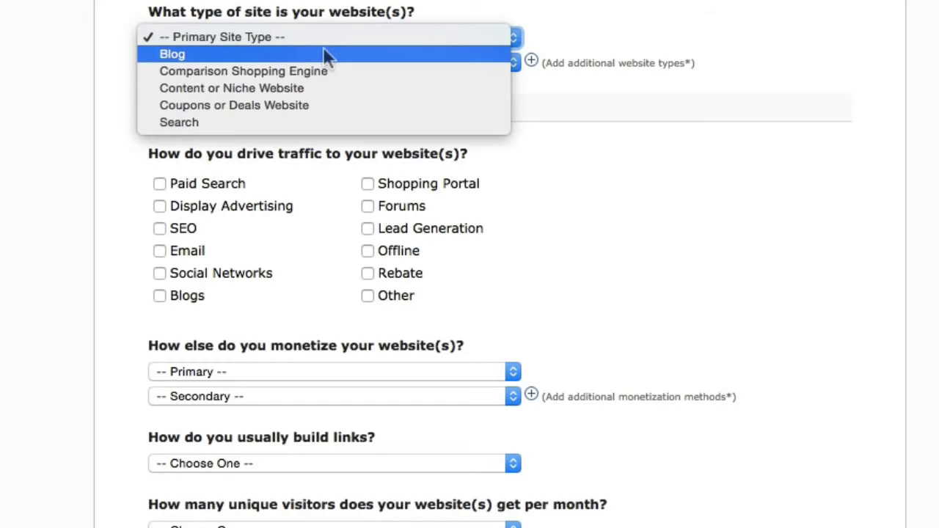
click(327, 88)
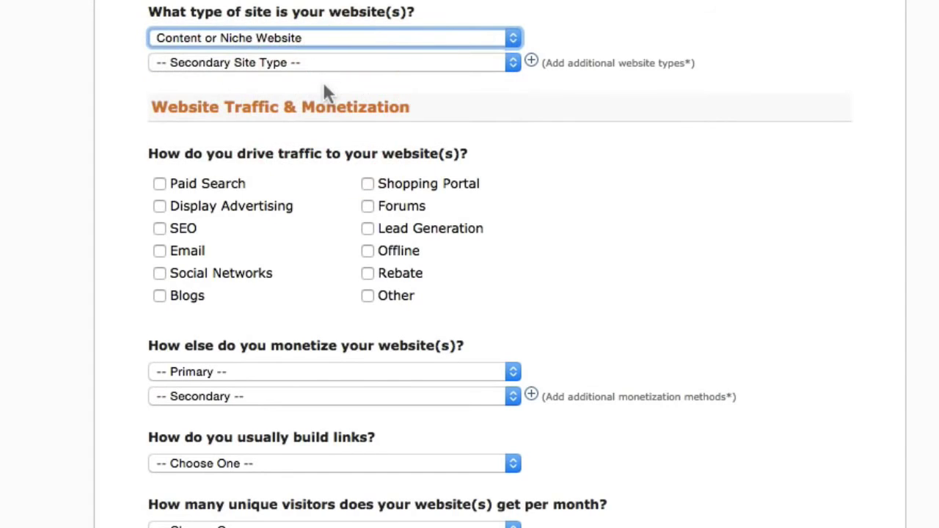
click(224, 64)
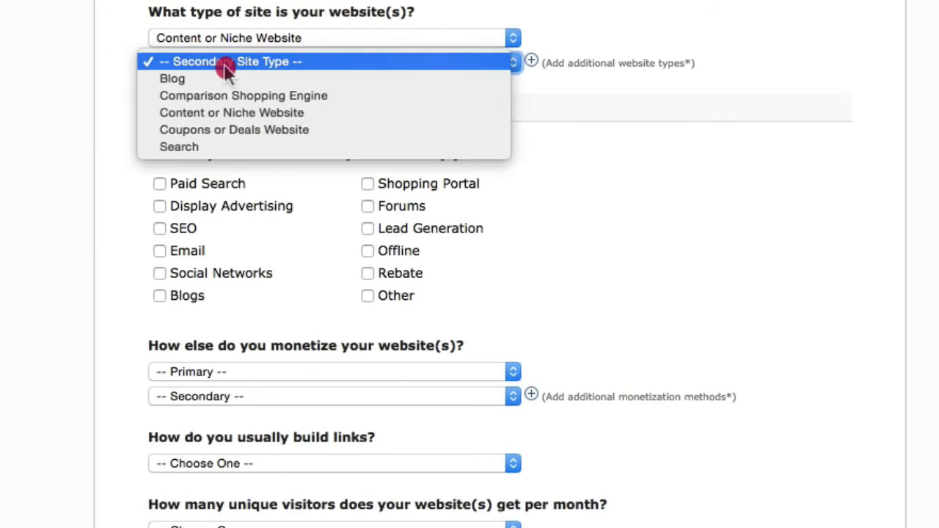
click(228, 76)
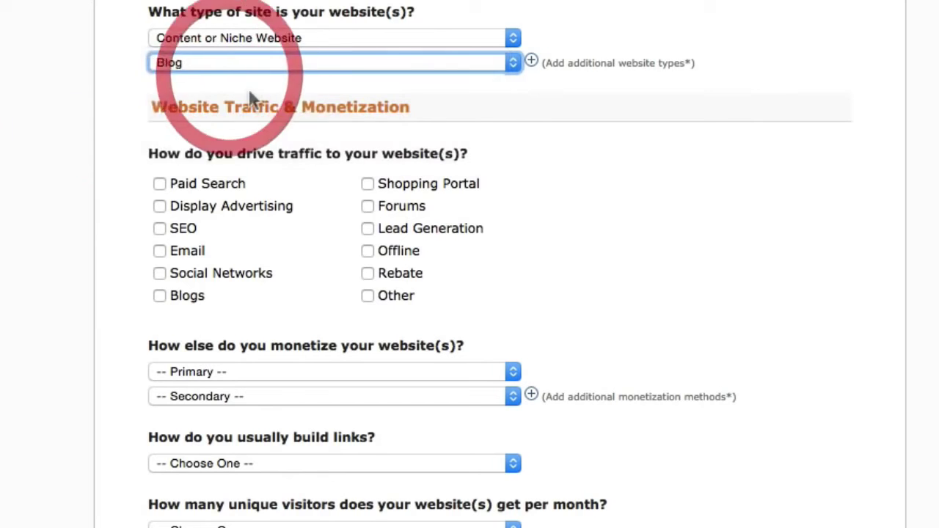
click(22, 131)
scroll(59, 279, down, 2)
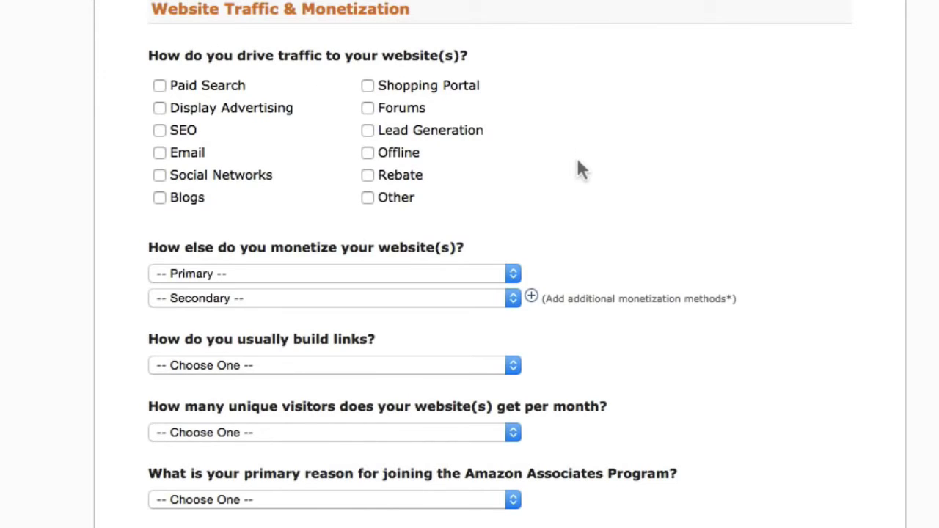
Tick the SEO, Email, Blogs and Social Networks boxes as traffic sources.
scroll(578, 162, down, 1)
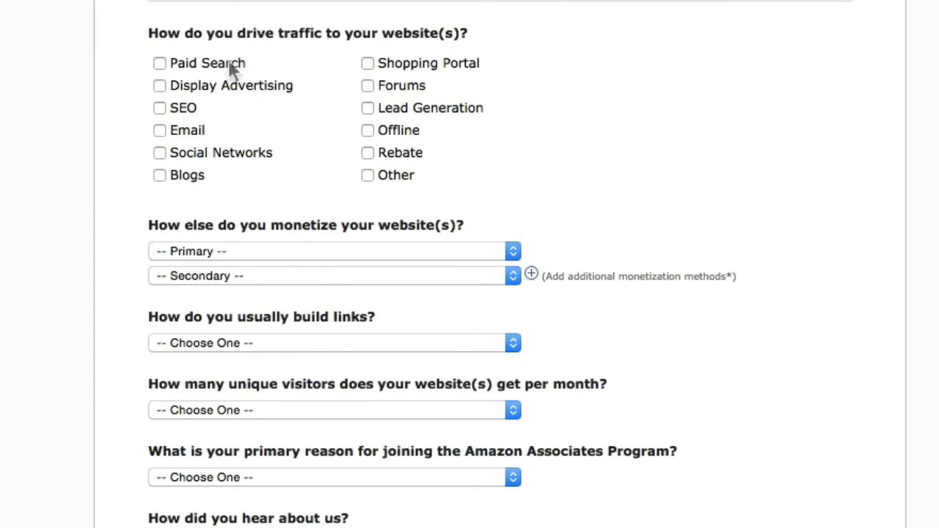
click(159, 107)
click(160, 132)
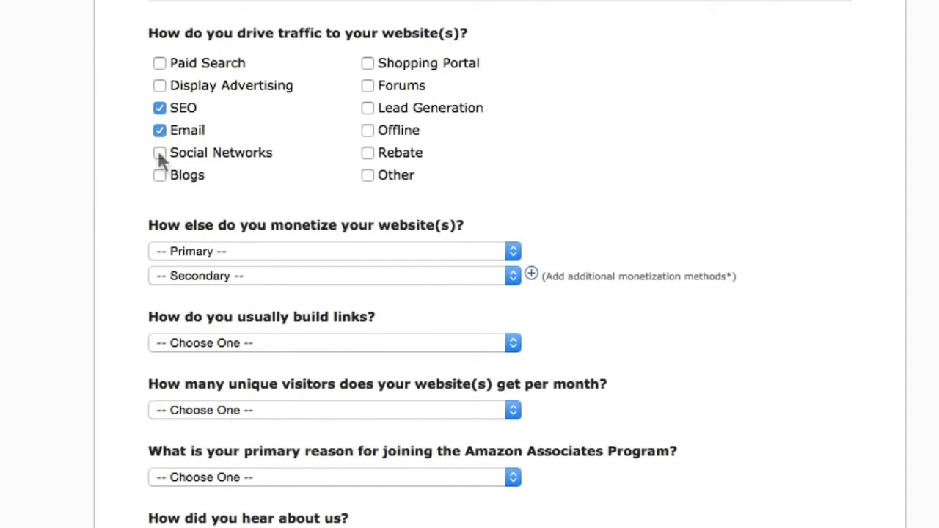
click(159, 177)
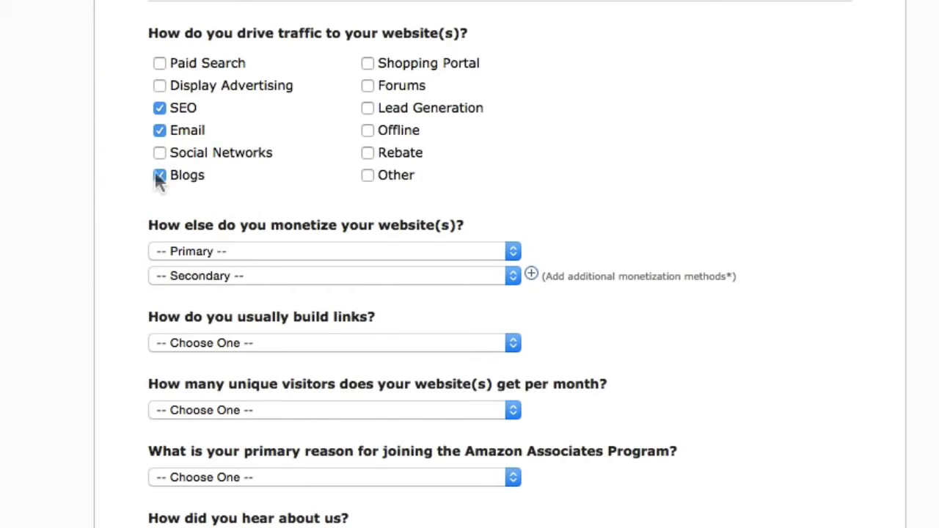
click(160, 152)
scroll(110, 202, down, 1)
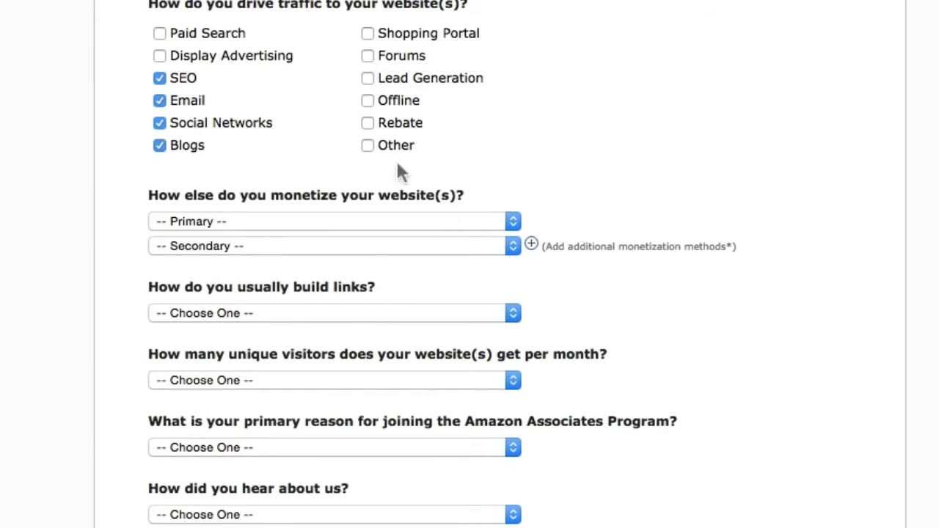
scroll(33, 292, down, 5)
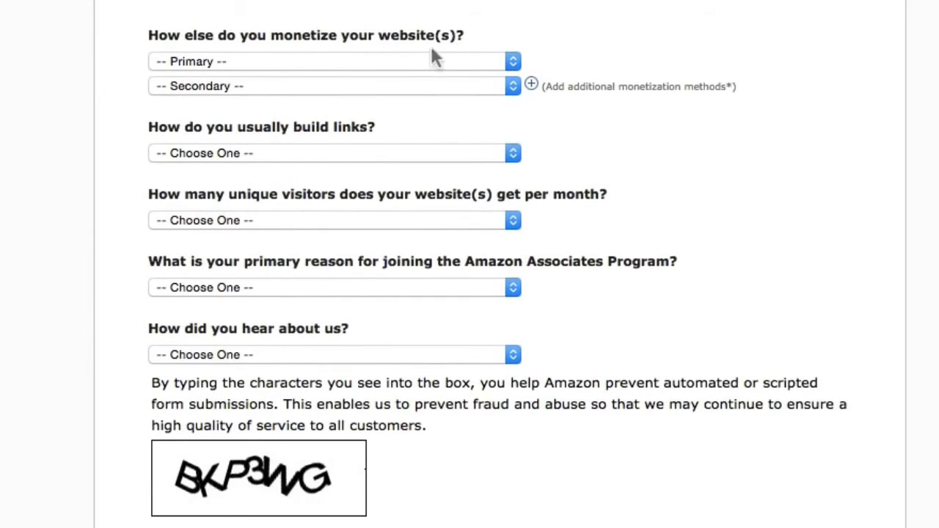
Pick Contextual Advertising (e.g. Google Adsense) as primary and Other Affiliate Programs as secondary monetization.
click(365, 65)
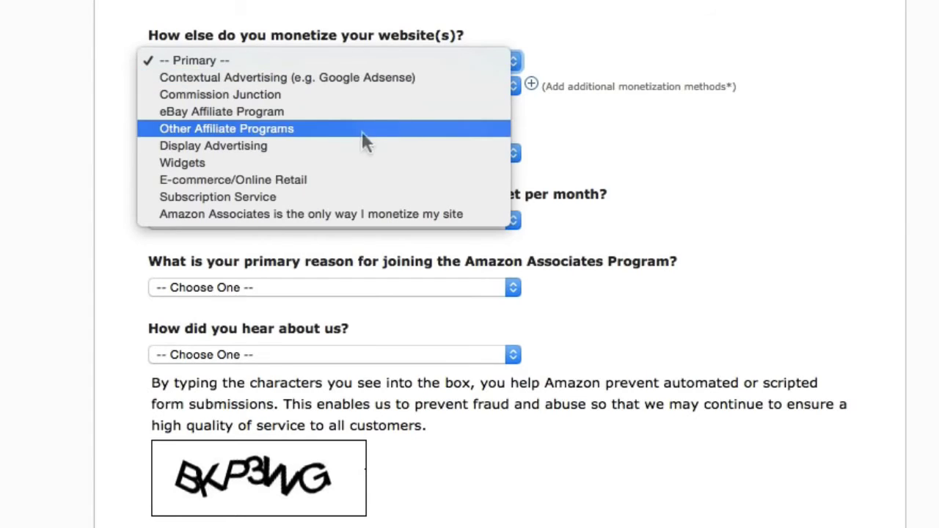
click(396, 86)
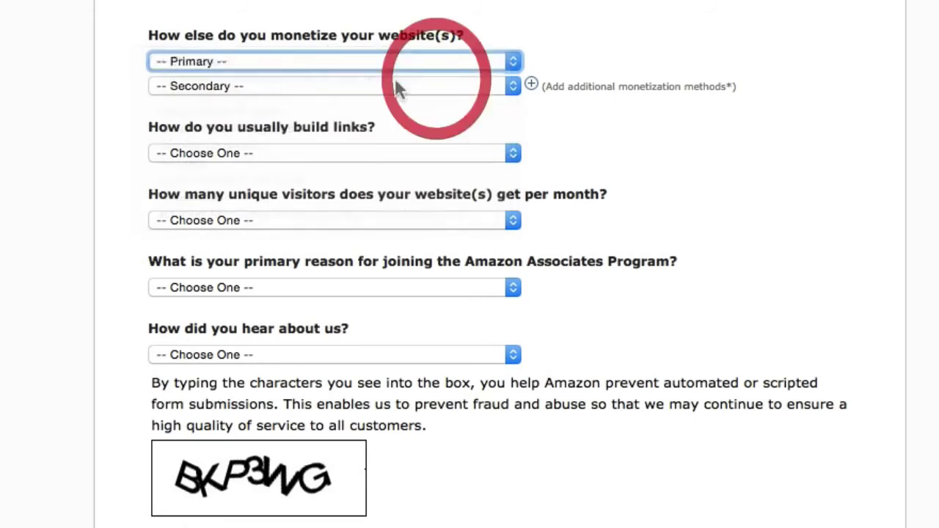
click(435, 86)
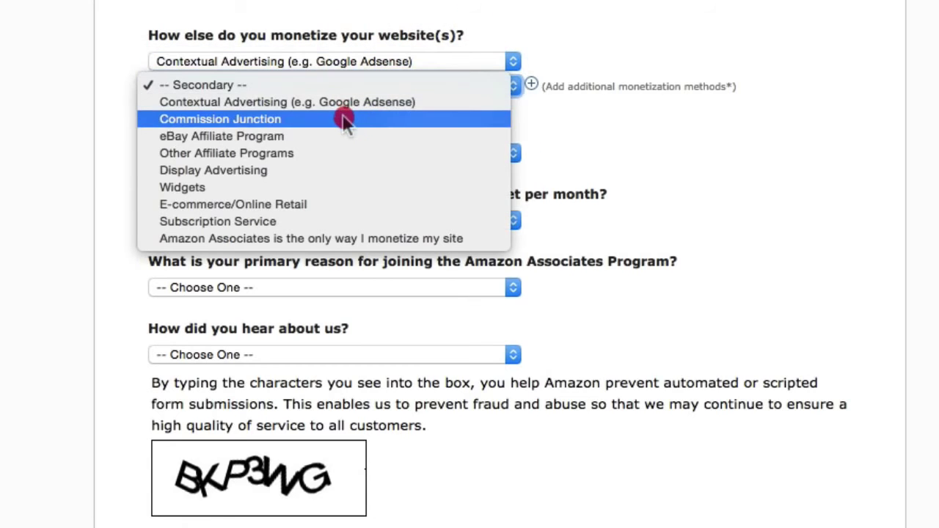
click(335, 154)
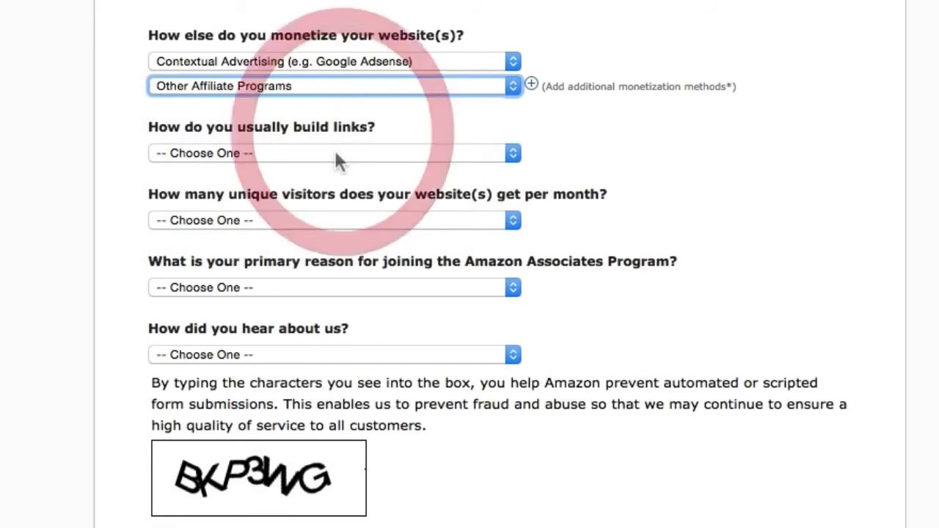
click(80, 214)
Answer the link-building question with Content Management System.
scroll(81, 214, down, 1)
scroll(81, 222, down, 3)
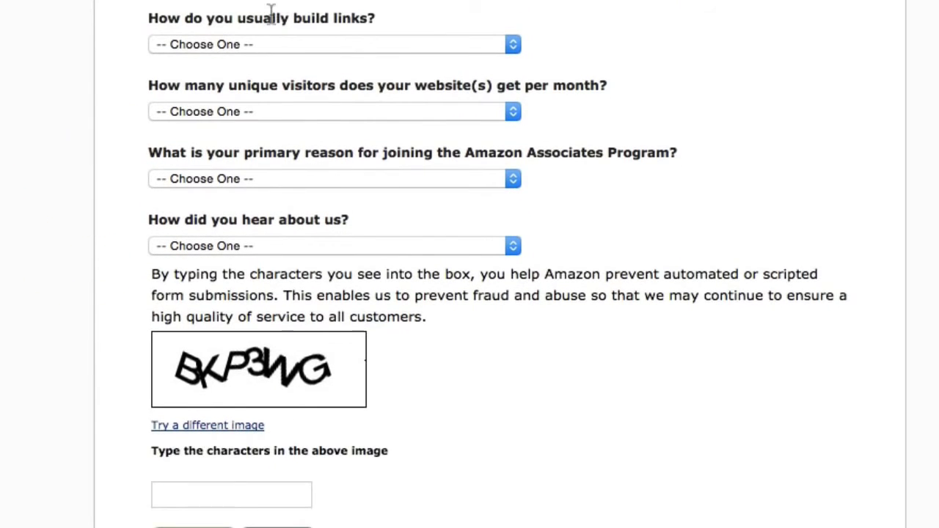
click(374, 45)
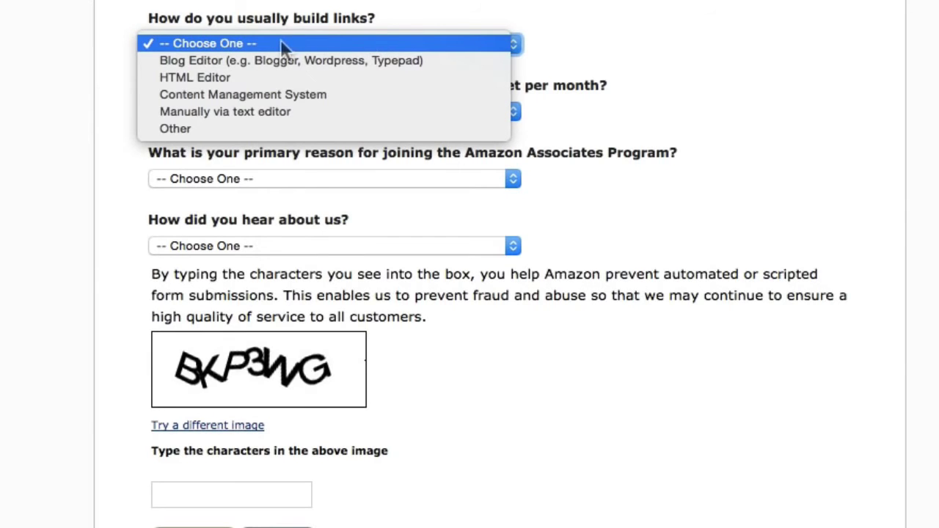
click(373, 42)
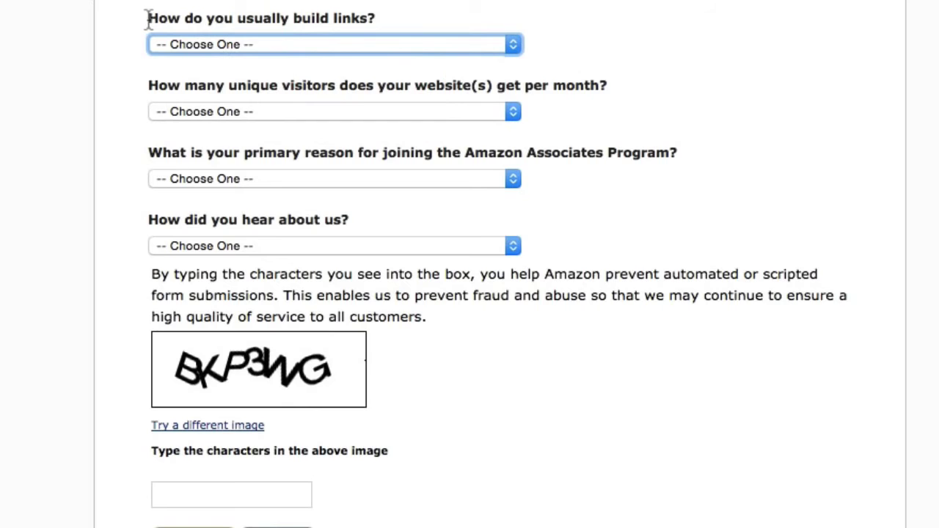
click(148, 19)
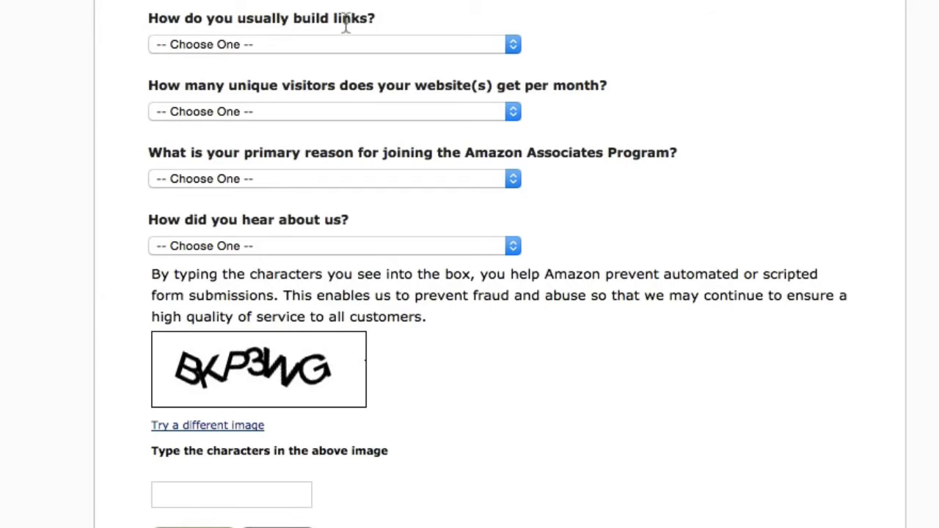
click(301, 47)
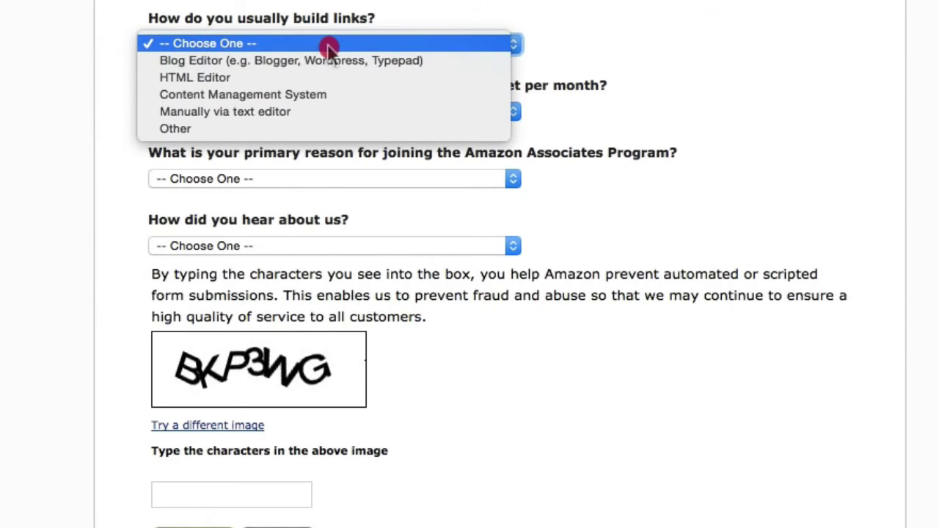
click(359, 99)
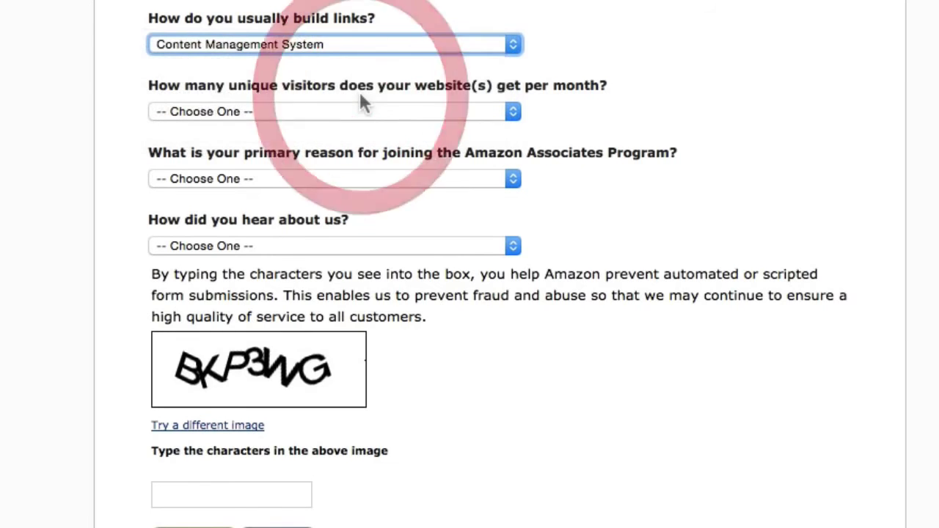
click(10, 141)
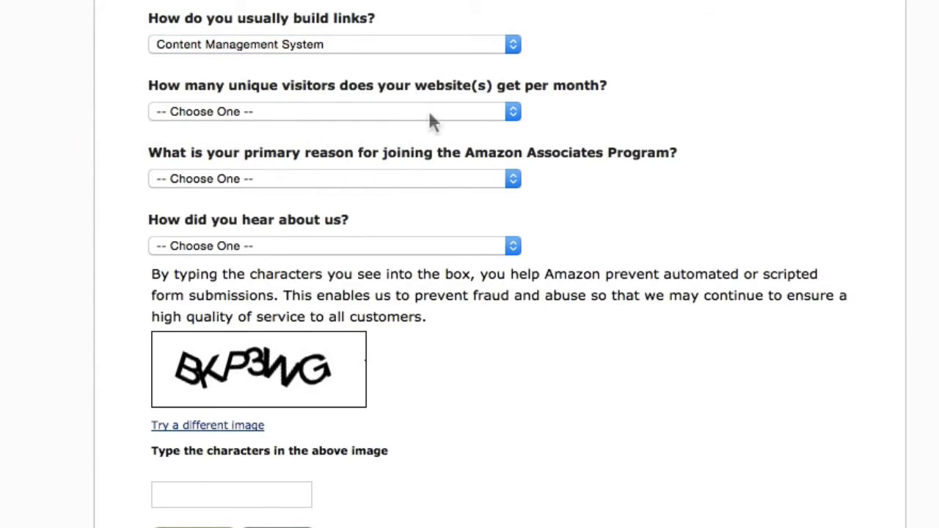
Set monthly visitors to Less than 500 and the joining reason to To monetize my site.
click(402, 112)
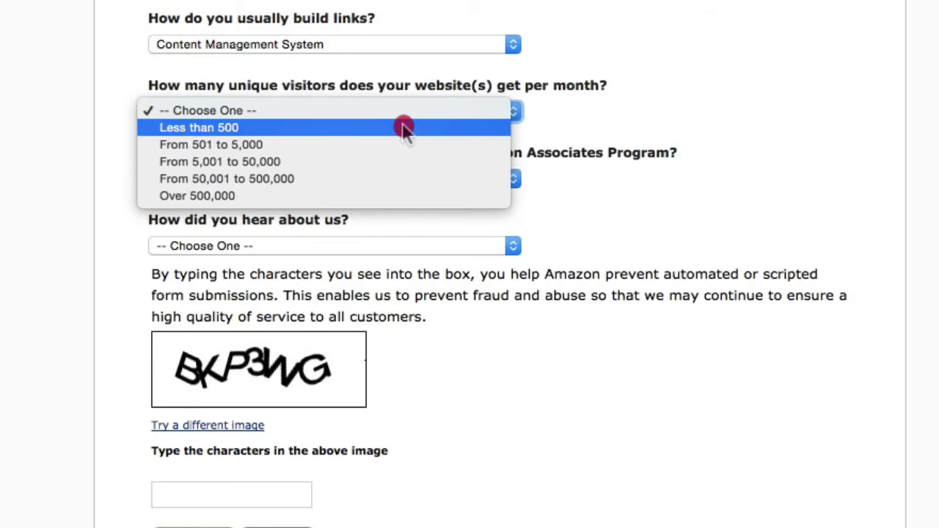
click(403, 129)
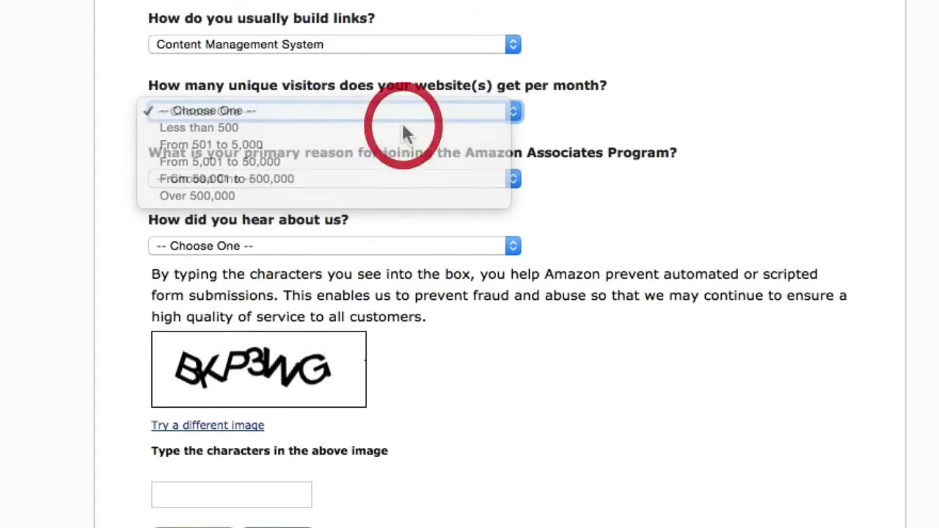
click(98, 212)
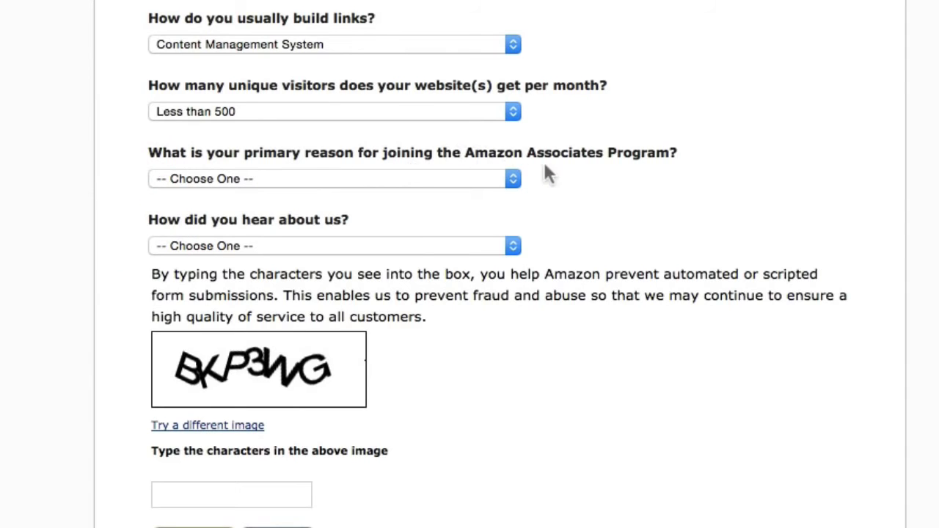
click(278, 181)
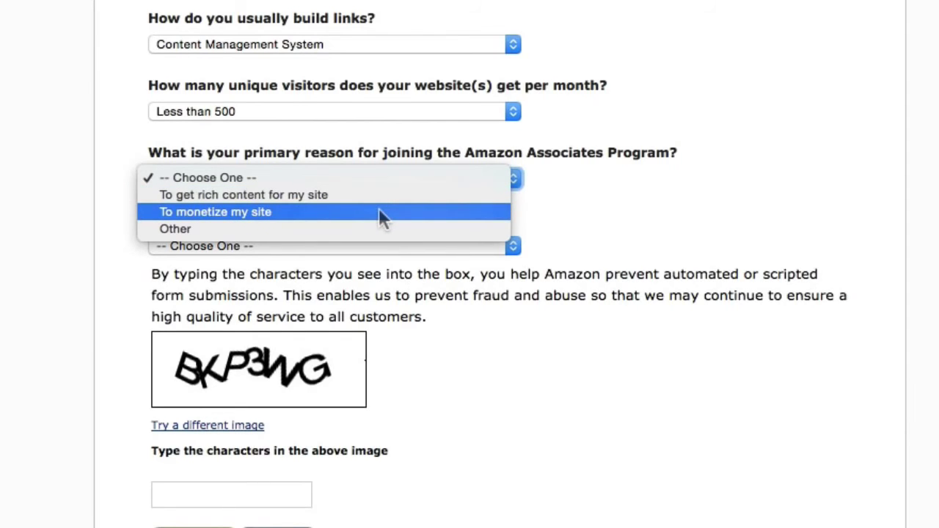
click(383, 217)
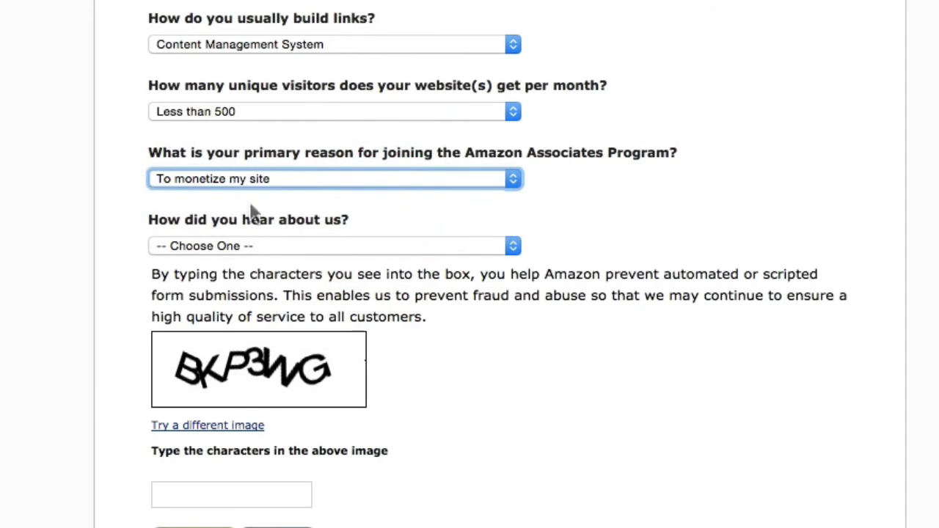
click(88, 314)
Answer how you heard about the program with Online Search.
scroll(88, 314, down, 1)
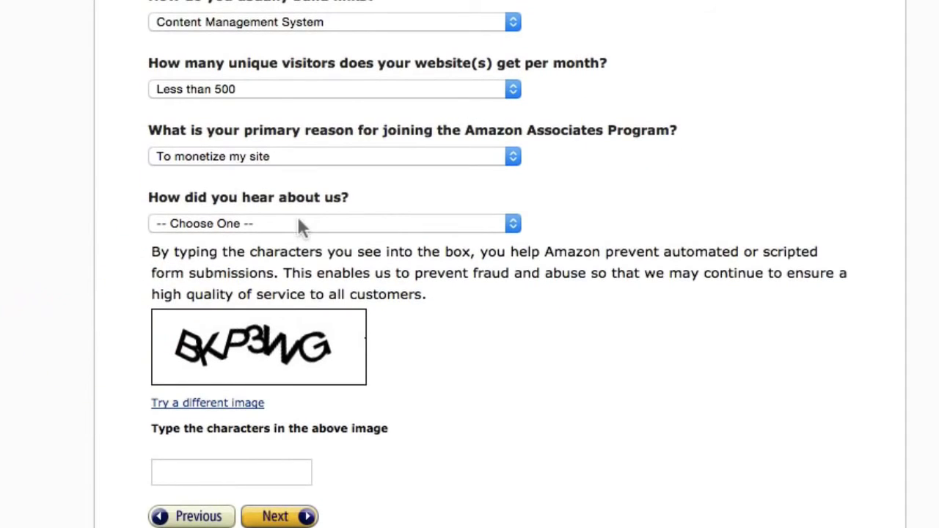
click(304, 220)
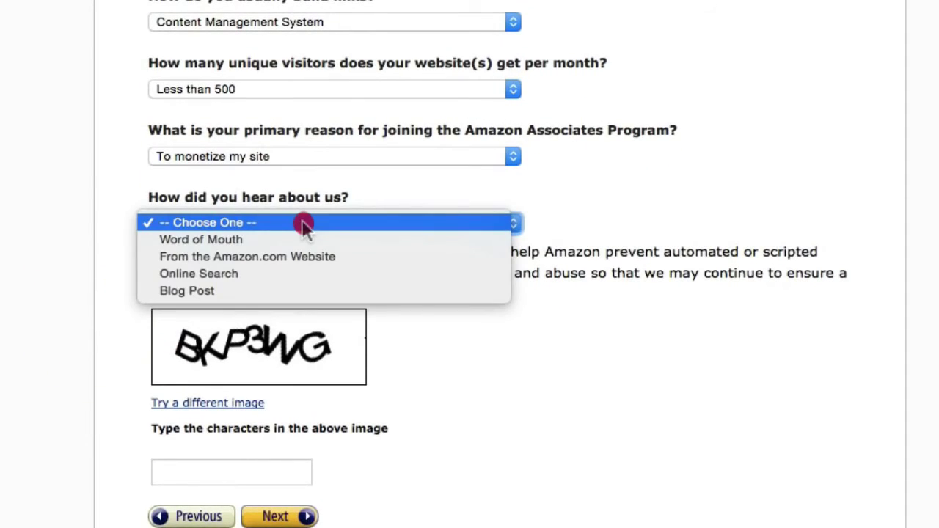
click(357, 275)
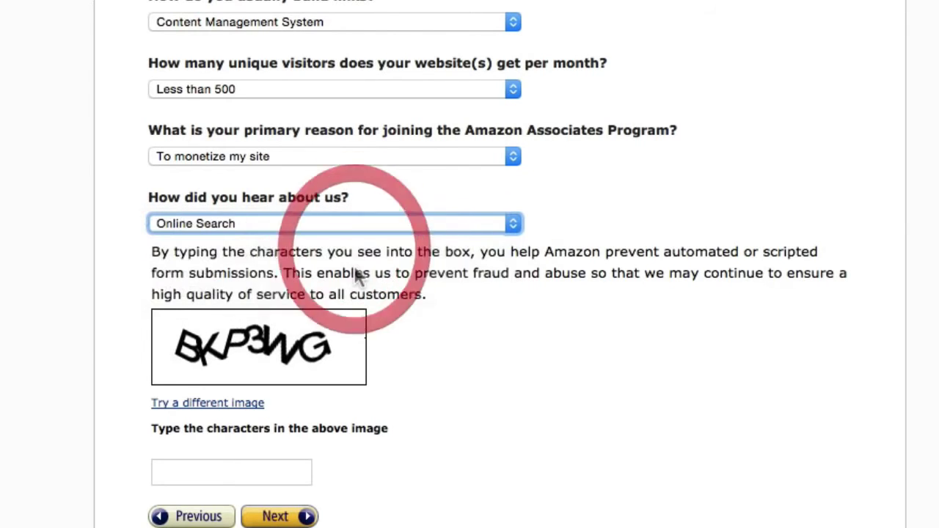
click(8, 370)
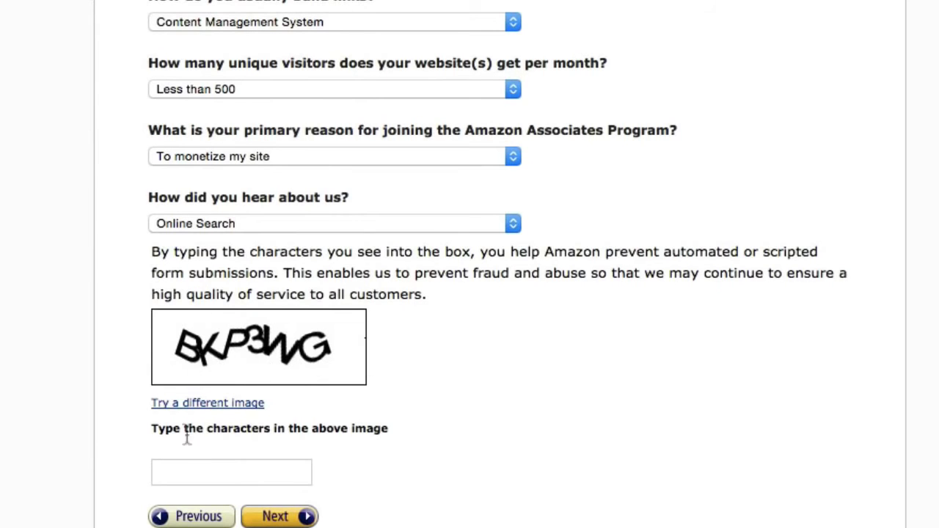
Enter the captcha characters shown below the image and submit the profile with Next.
click(181, 469)
text(B)
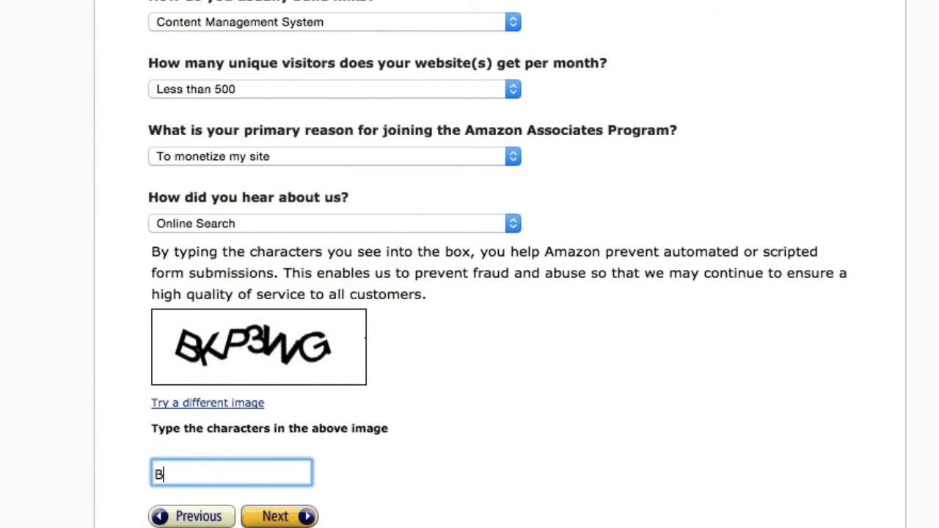
text(KP3WG)
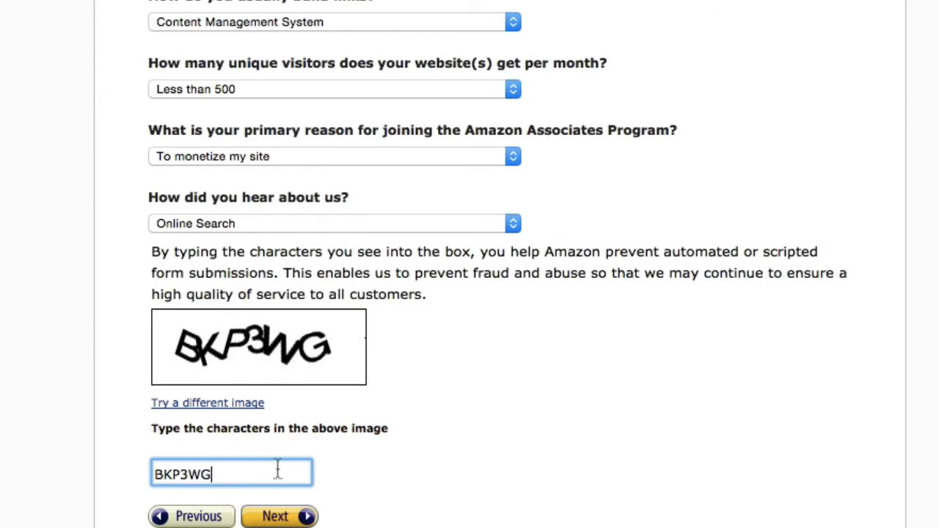
click(275, 517)
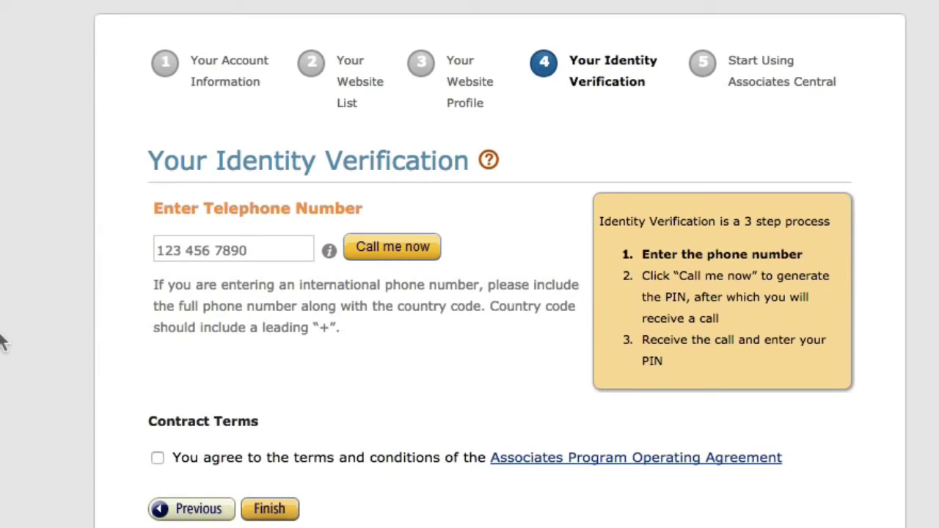
Enter the phone number with +60 country code, accept the Operating Agreement, and click Finish.
click(248, 250)
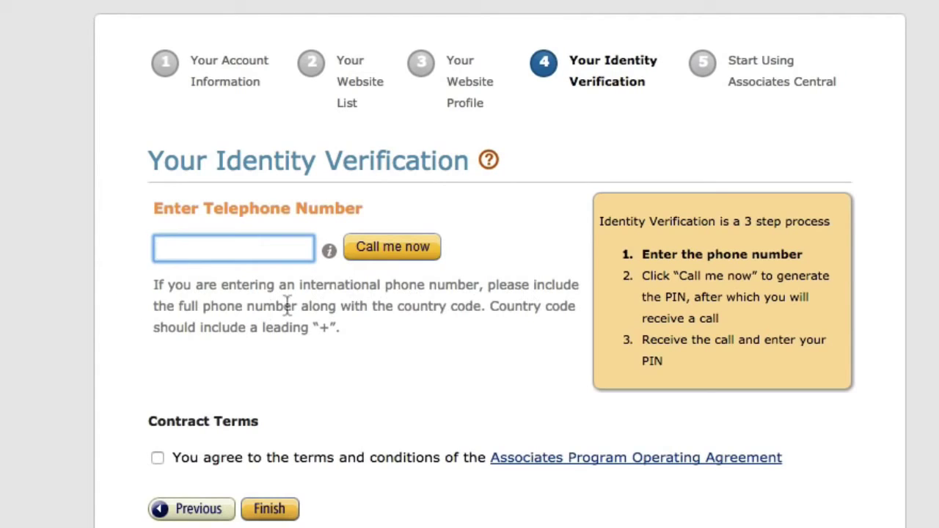
drag(297, 307, 336, 328)
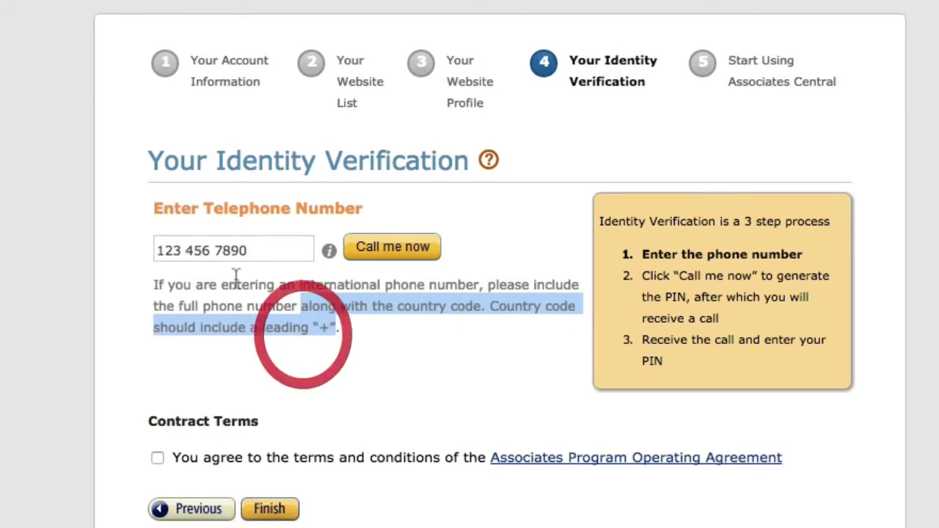
click(249, 247)
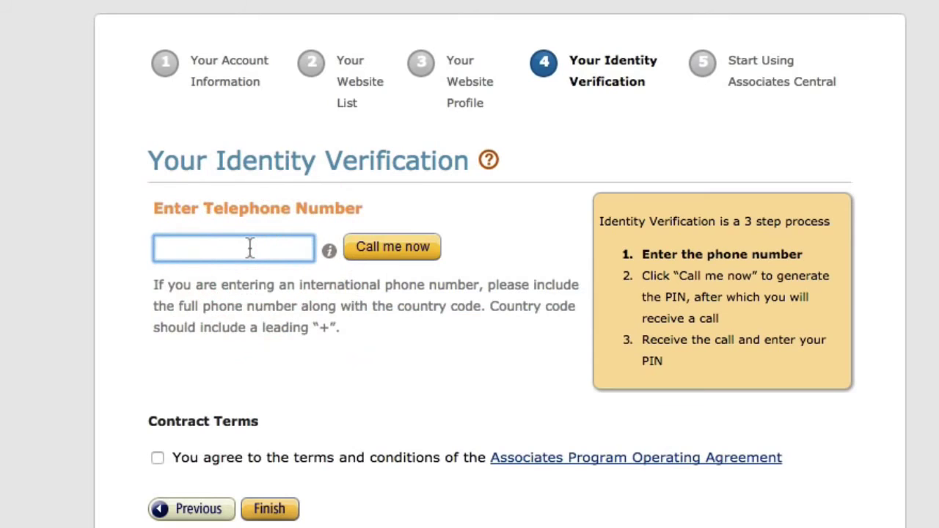
text(+)
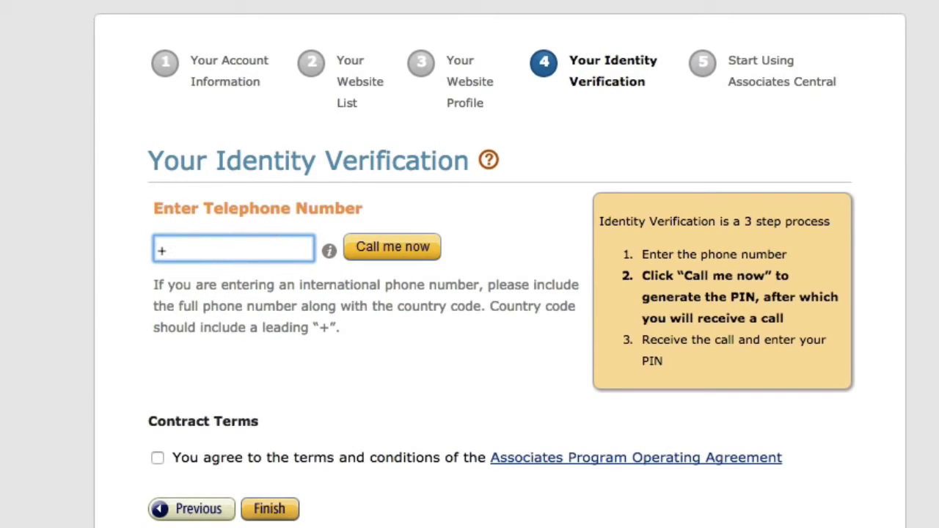
text(60)
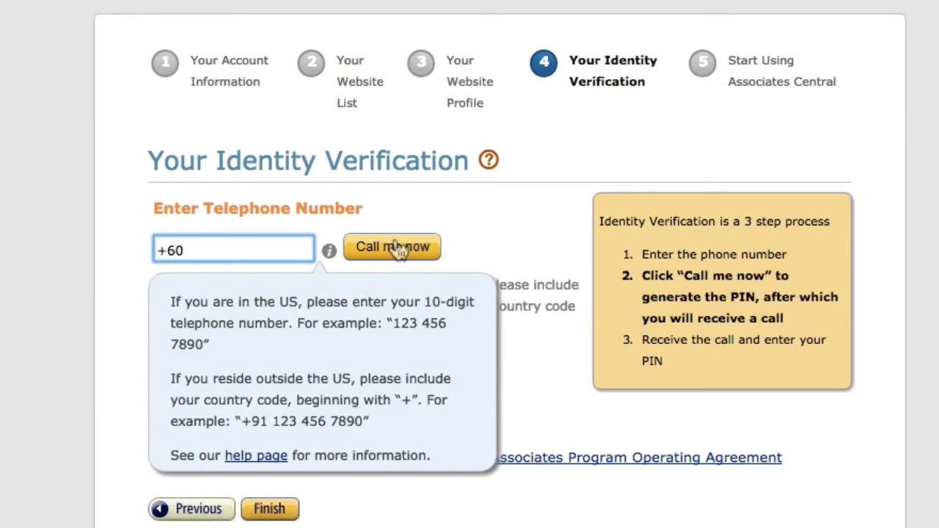
mouse_move(330, 267)
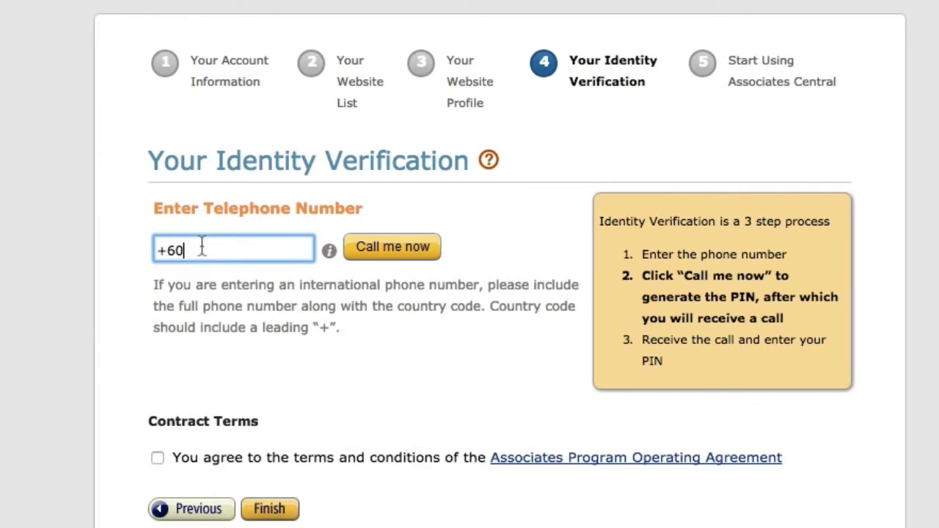
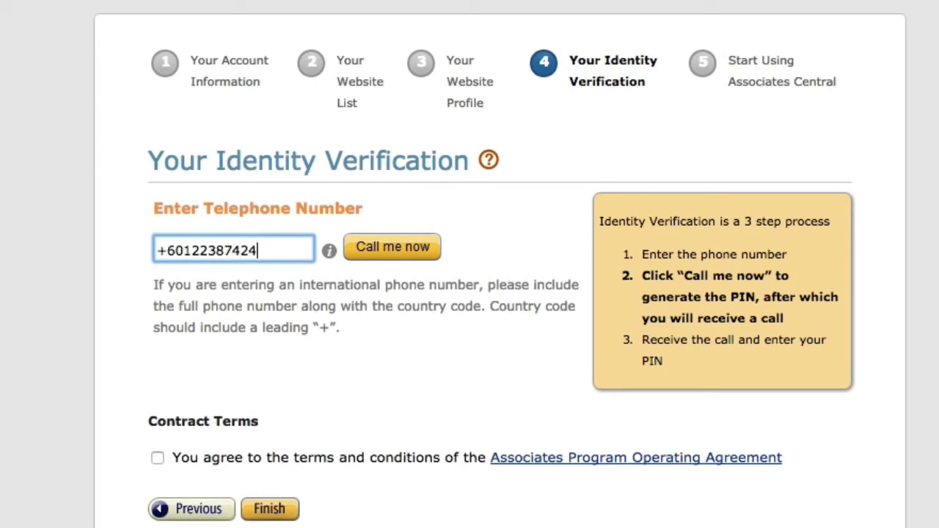
click(216, 366)
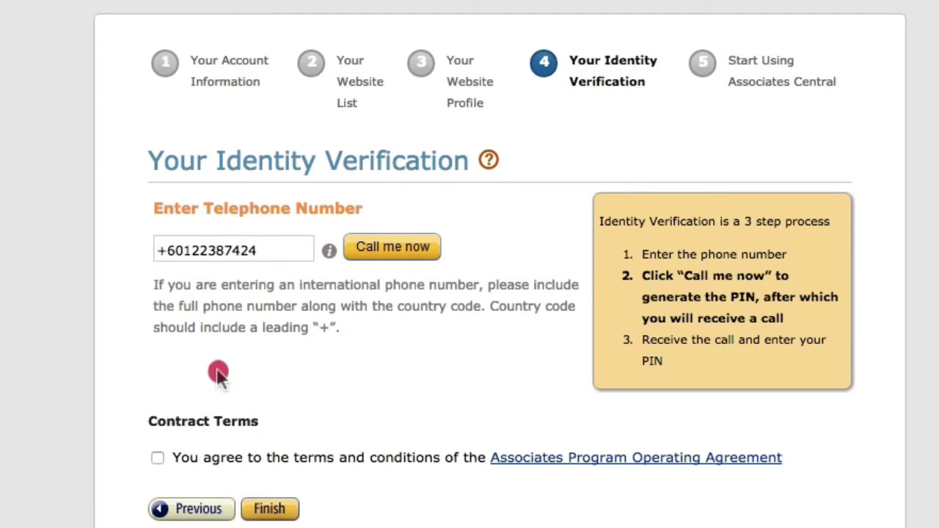
click(157, 458)
click(271, 511)
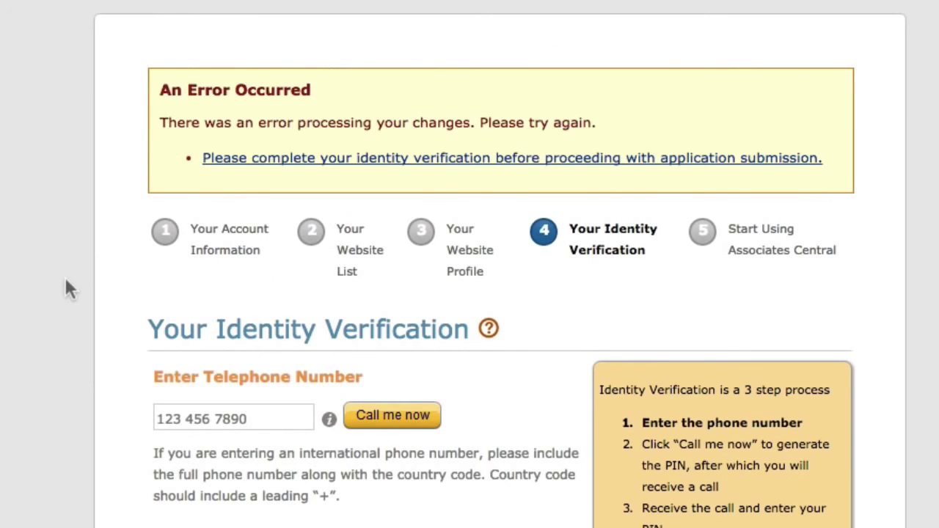
Re-enter the full phone number with its +60 prefix and request the 'Call me now' verification.
scroll(66, 286, down, 3)
scroll(66, 289, down, 1)
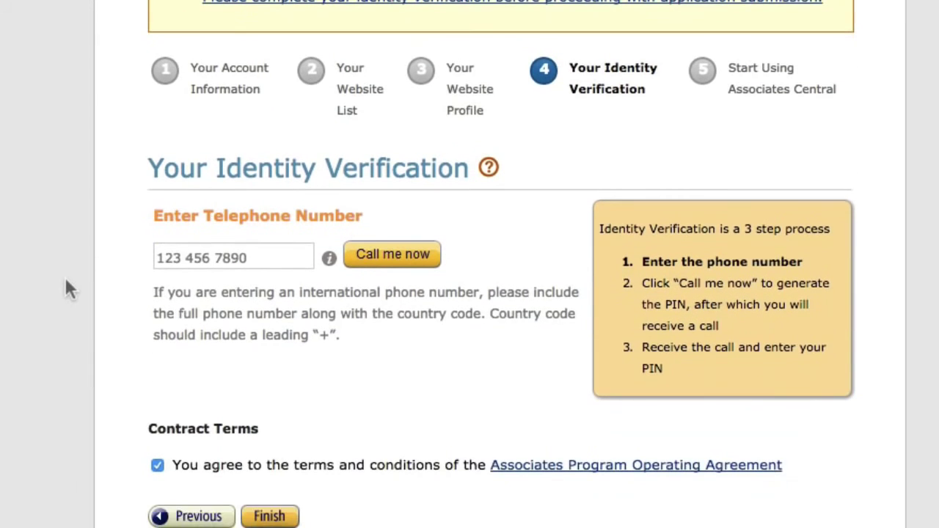
click(235, 258)
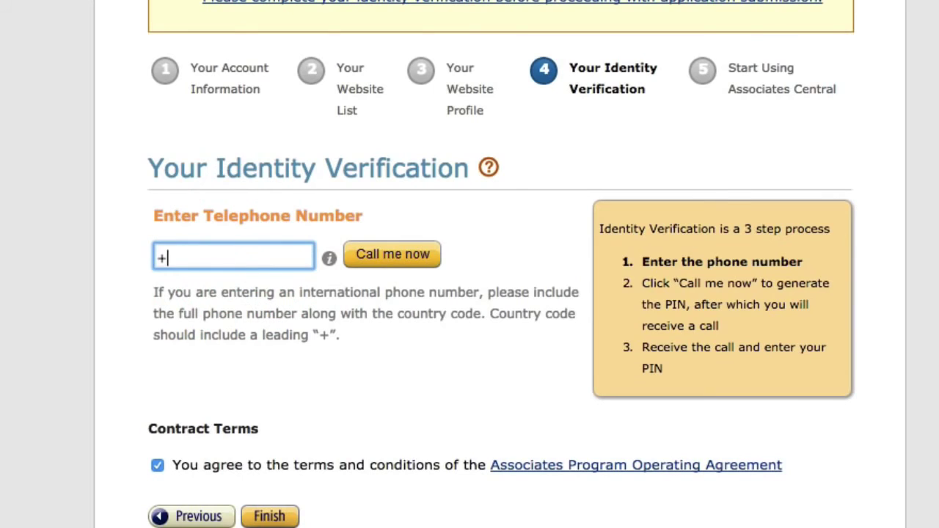
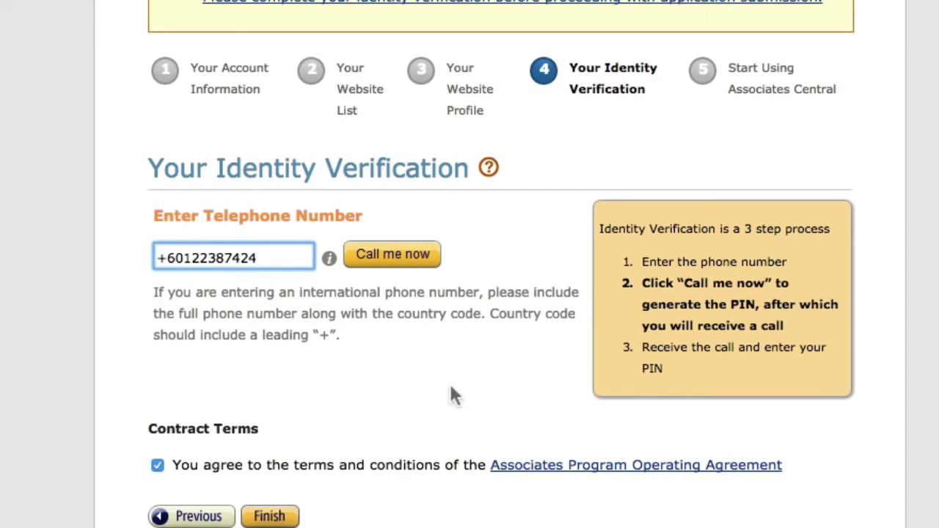
click(401, 264)
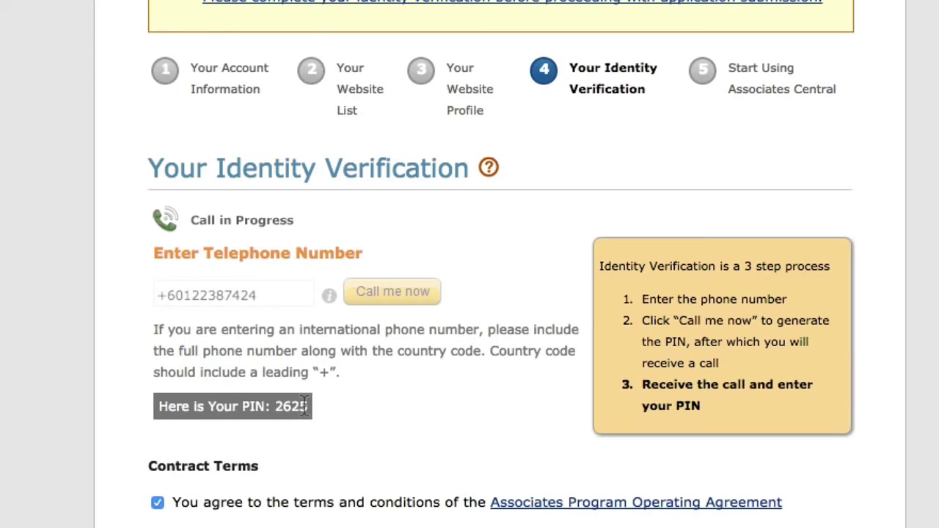
Once the call confirms the displayed PIN, submit the application with Finish.
triple_click(304, 406)
click(279, 411)
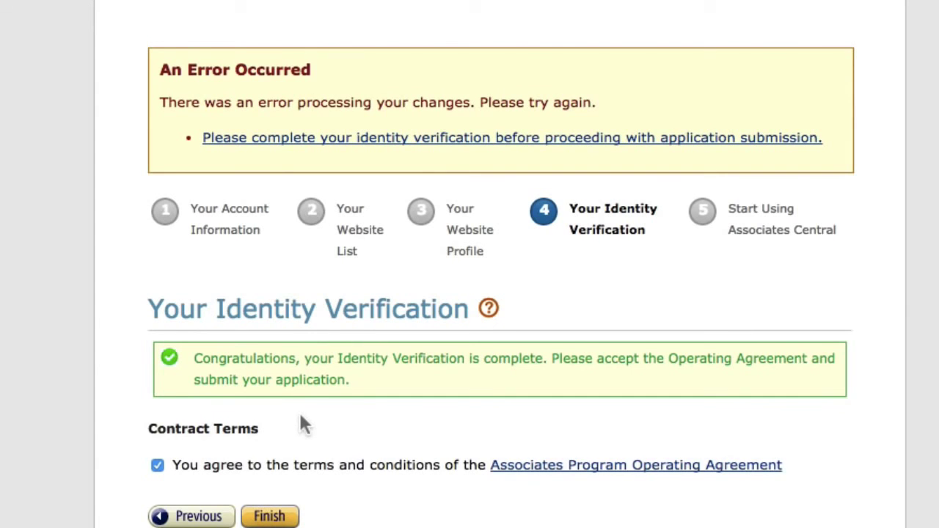
scroll(299, 424, down, 1)
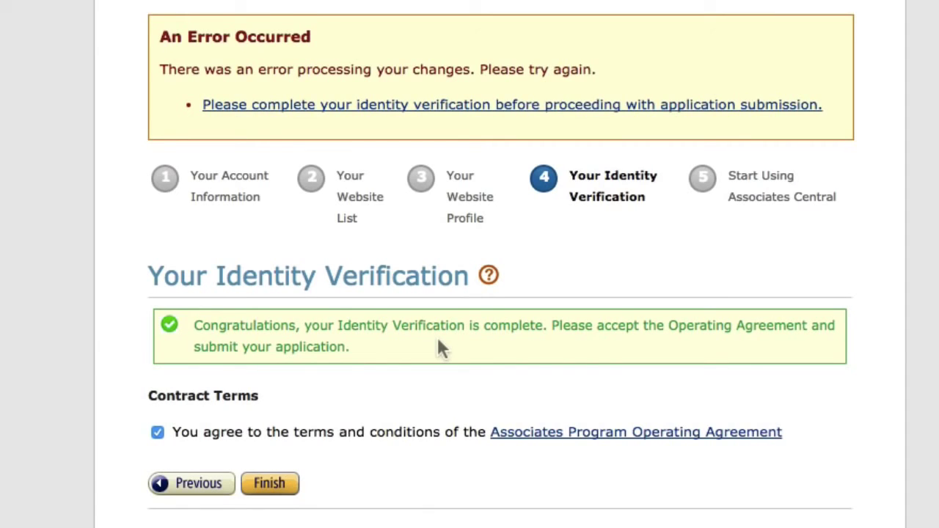
click(283, 486)
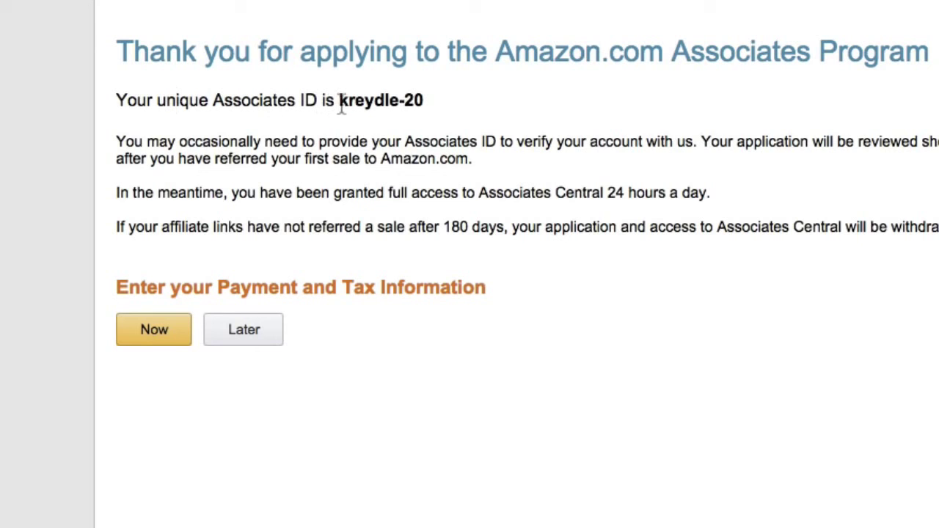
drag(340, 100, 423, 98)
click(414, 99)
click(415, 101)
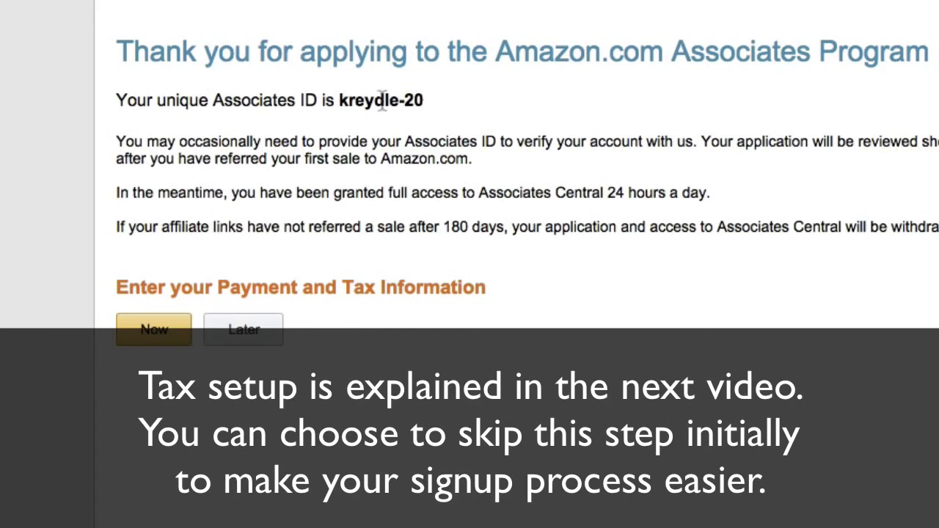
drag(339, 100, 398, 102)
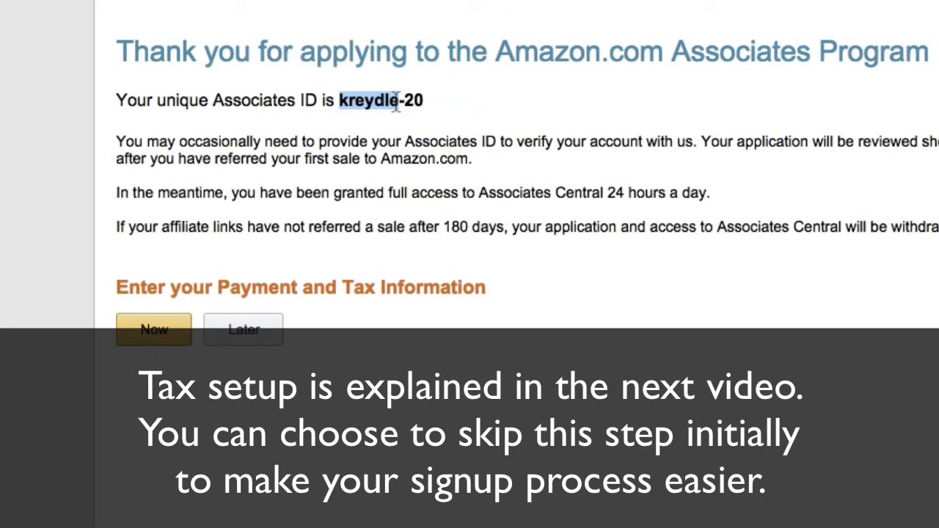
click(399, 102)
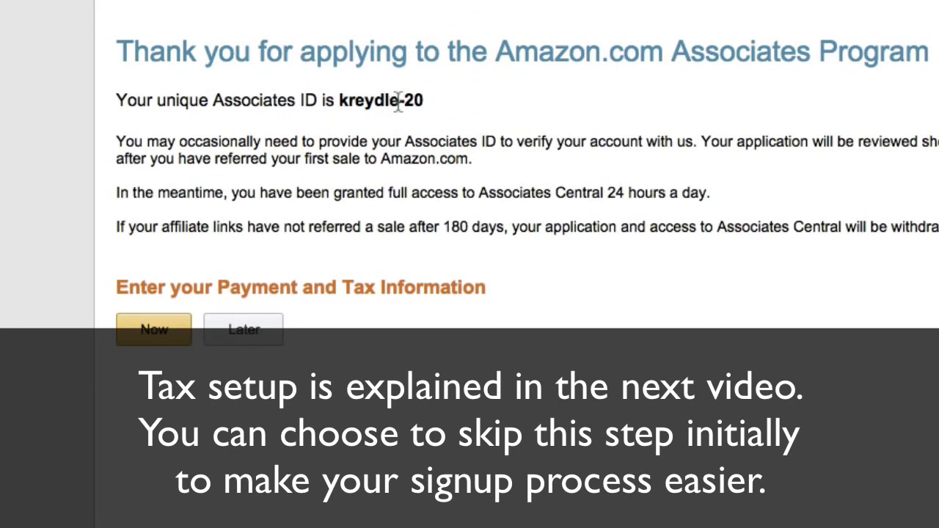
drag(405, 102, 423, 101)
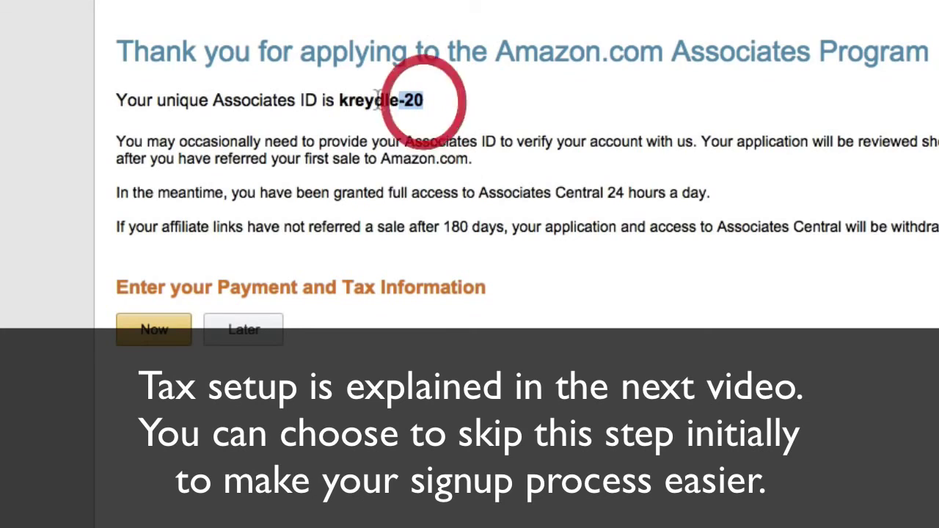
drag(342, 103, 424, 105)
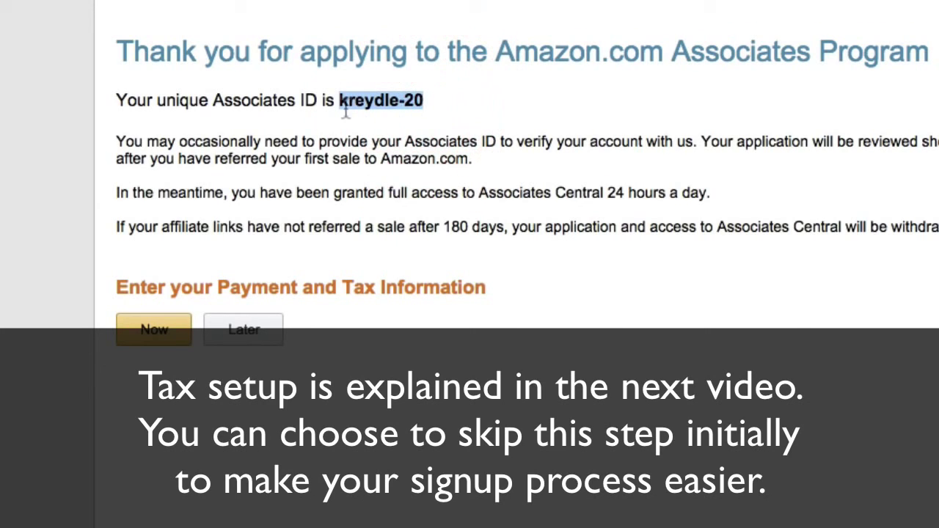
click(63, 277)
scroll(61, 277, down, 1)
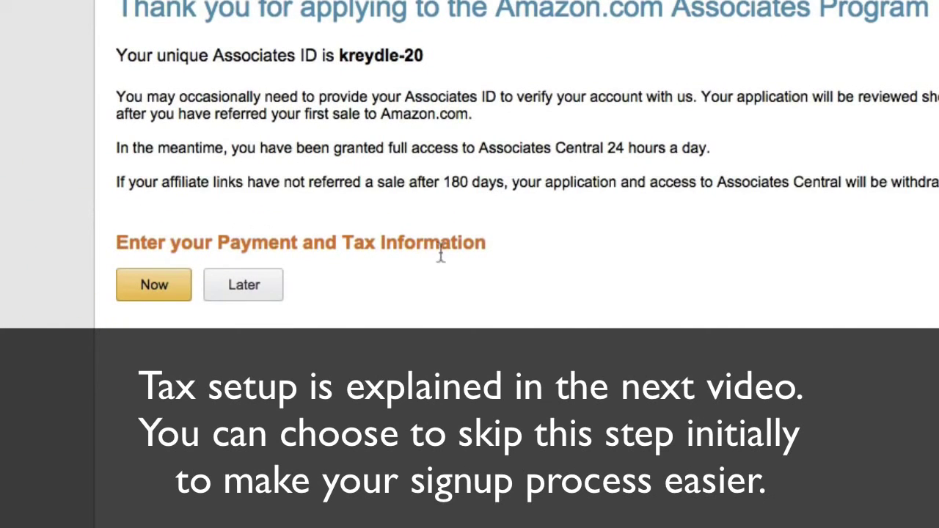
Choose to enter payment information now and select Pay me by check as the payout method.
click(153, 292)
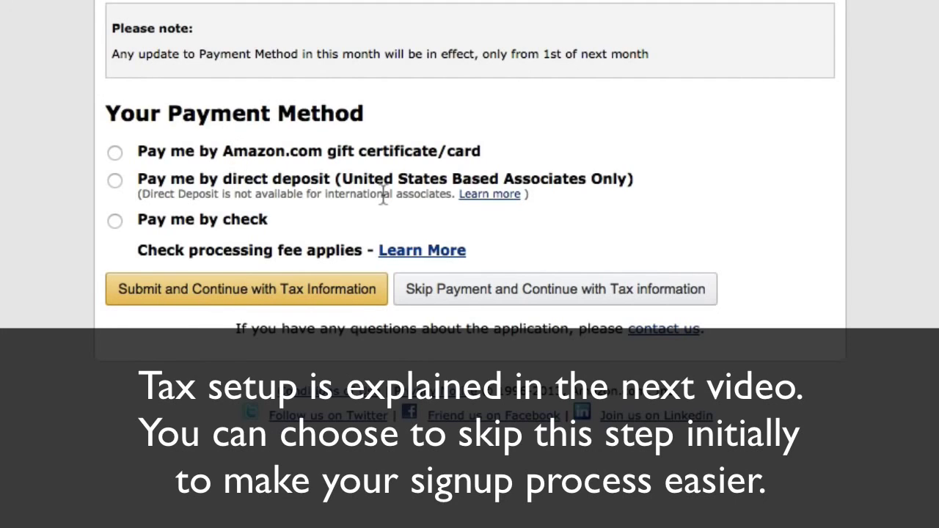
drag(342, 178, 624, 183)
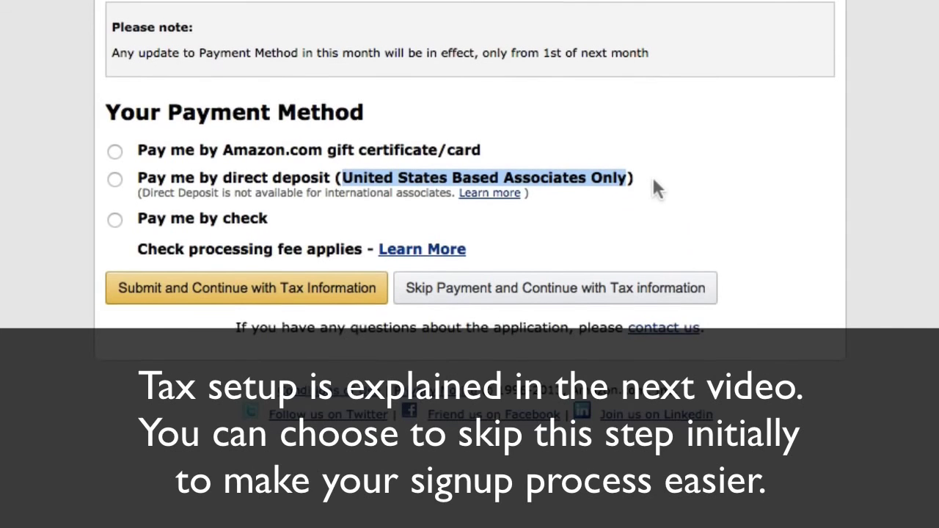
click(113, 221)
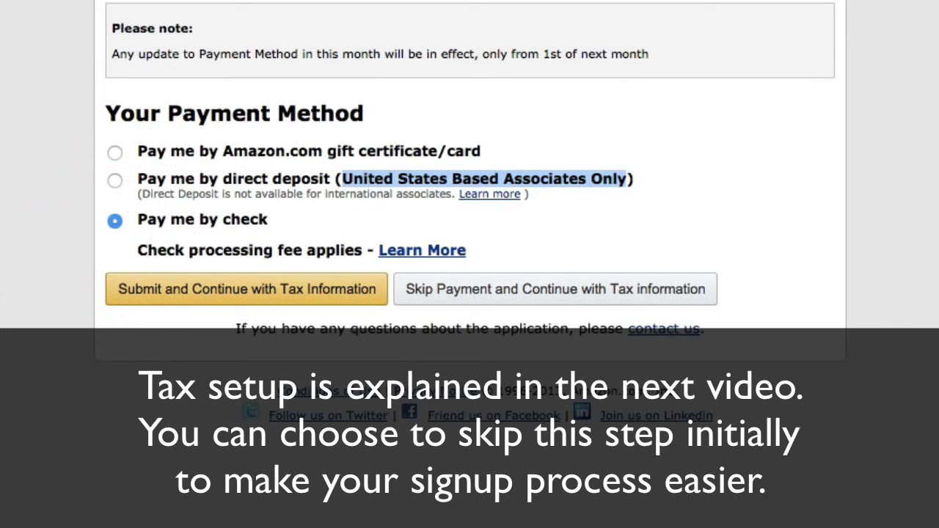